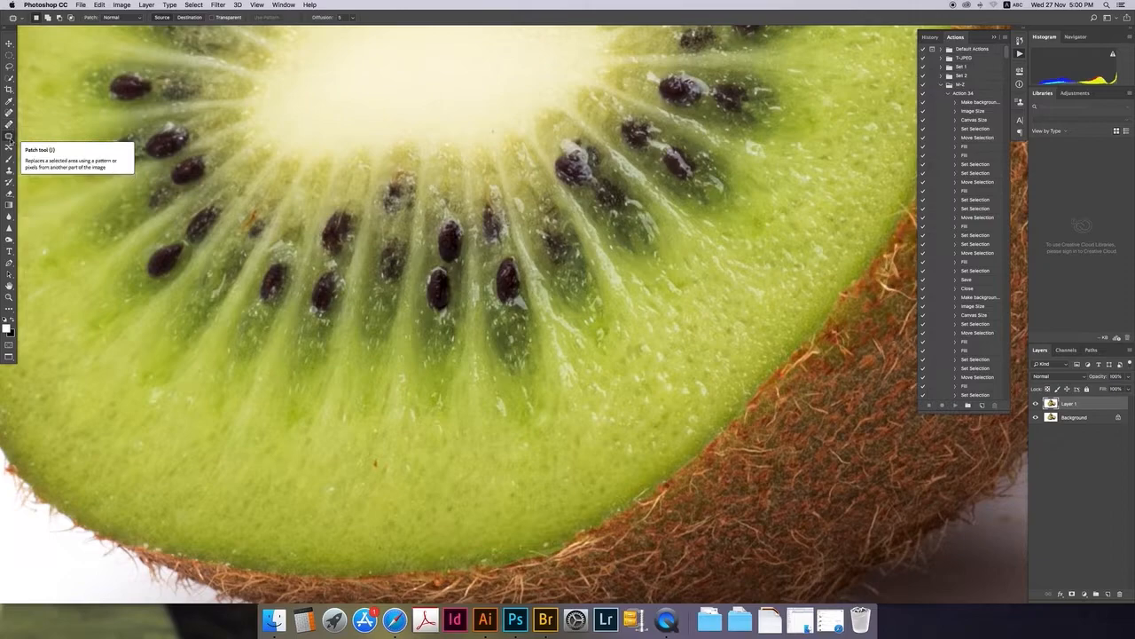
Remove the small blemishes from the cut faces of the two kiwi halves with the Spot Healing Brush.
click(10, 113)
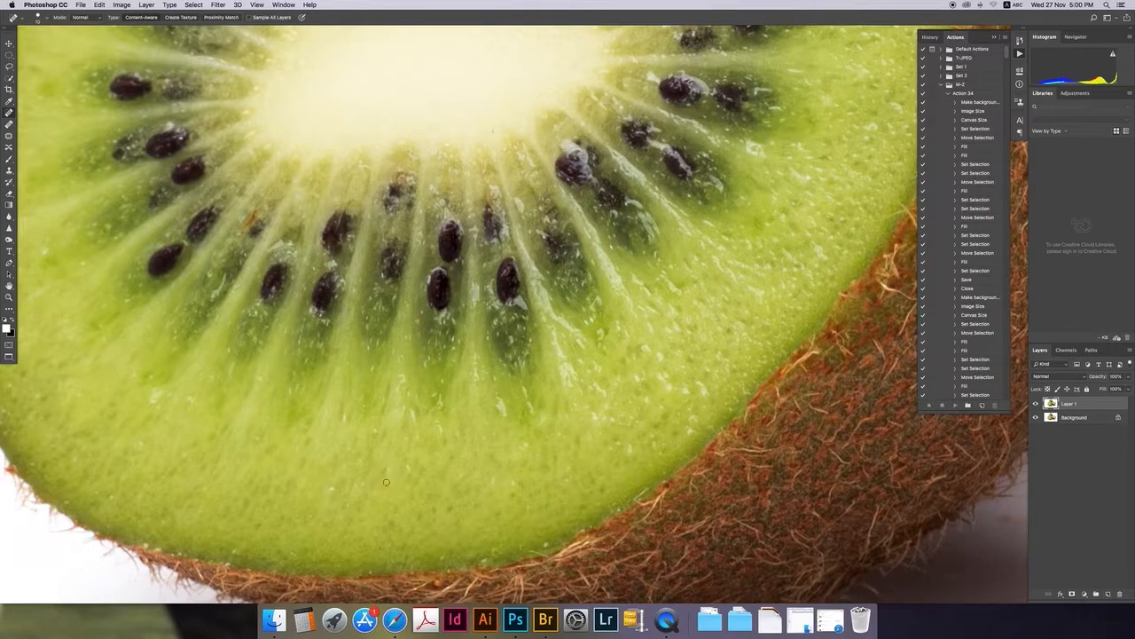
scroll(274, 438, down, 5)
drag(554, 182, 459, 253)
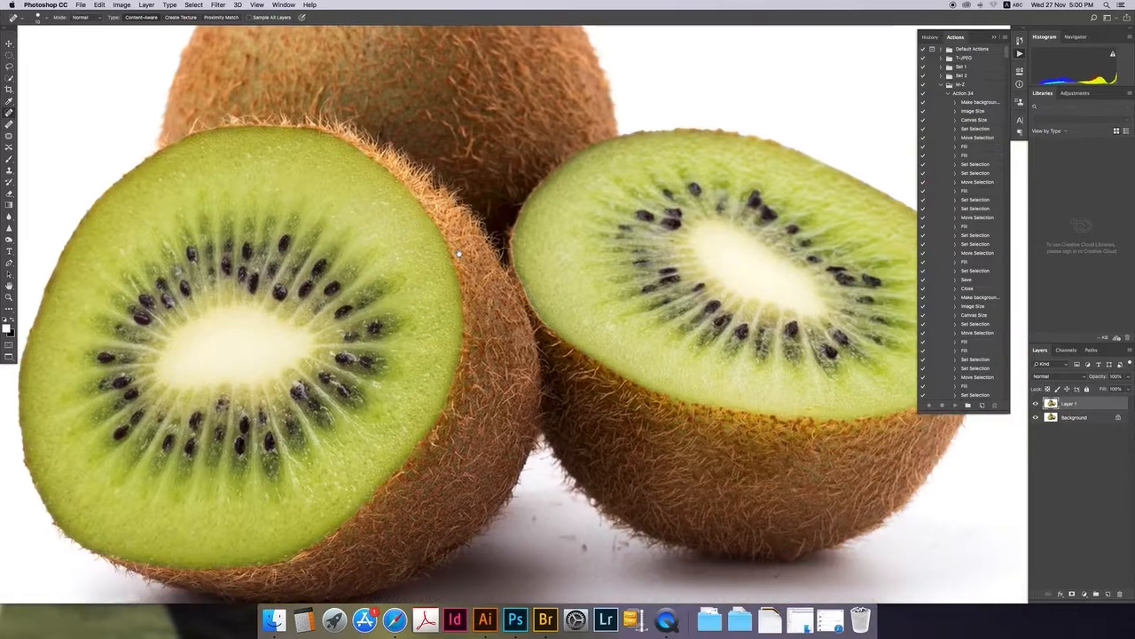
scroll(530, 328, up, 8)
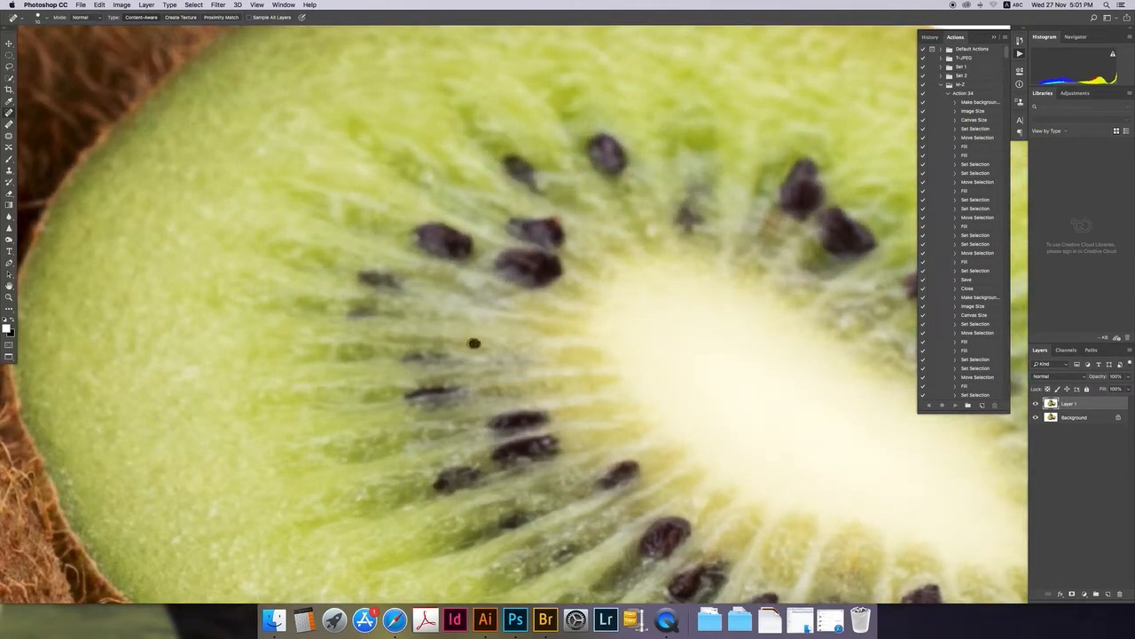
key(super+0)
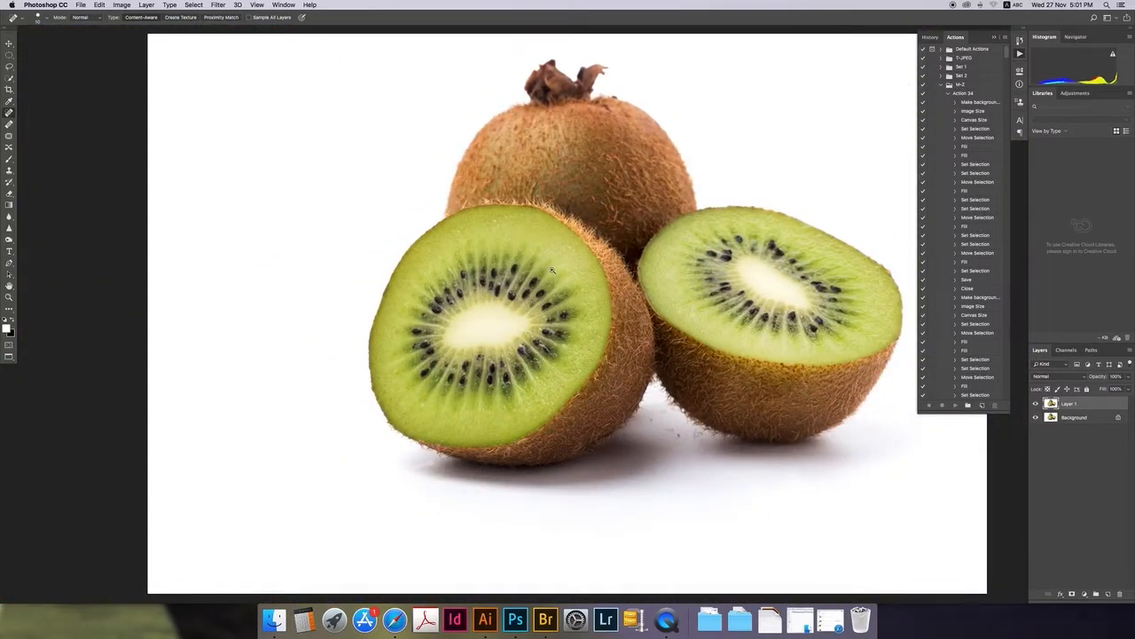
Remove the dark specks on the white surface between the two kiwi halves with the Patch tool.
scroll(543, 267, up, 8)
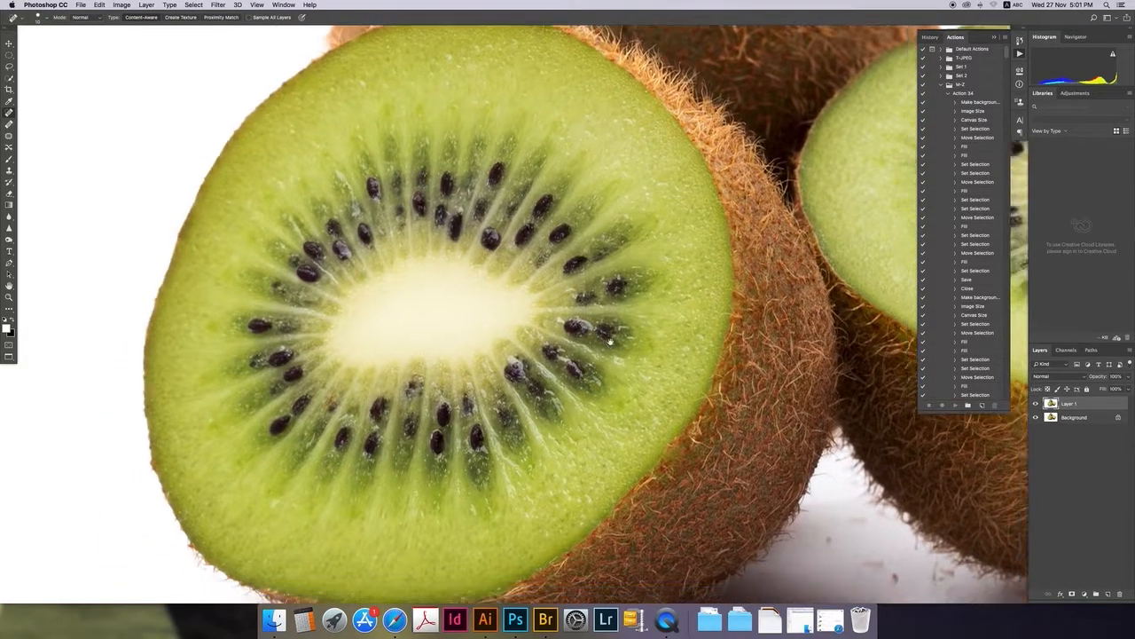
drag(610, 341, 390, 265)
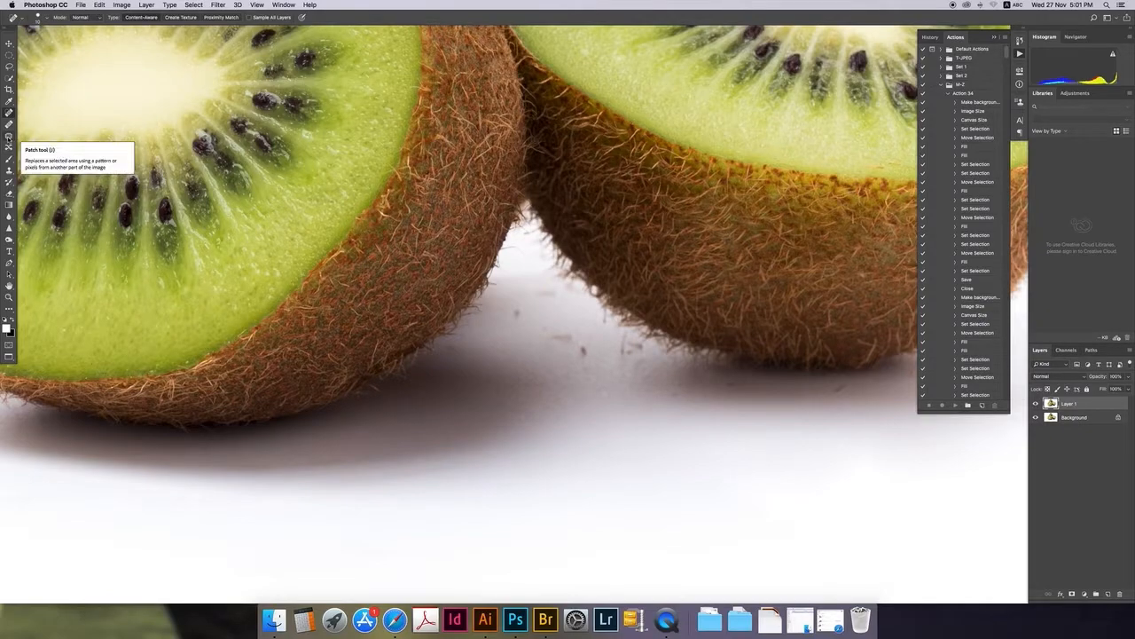
click(8, 135)
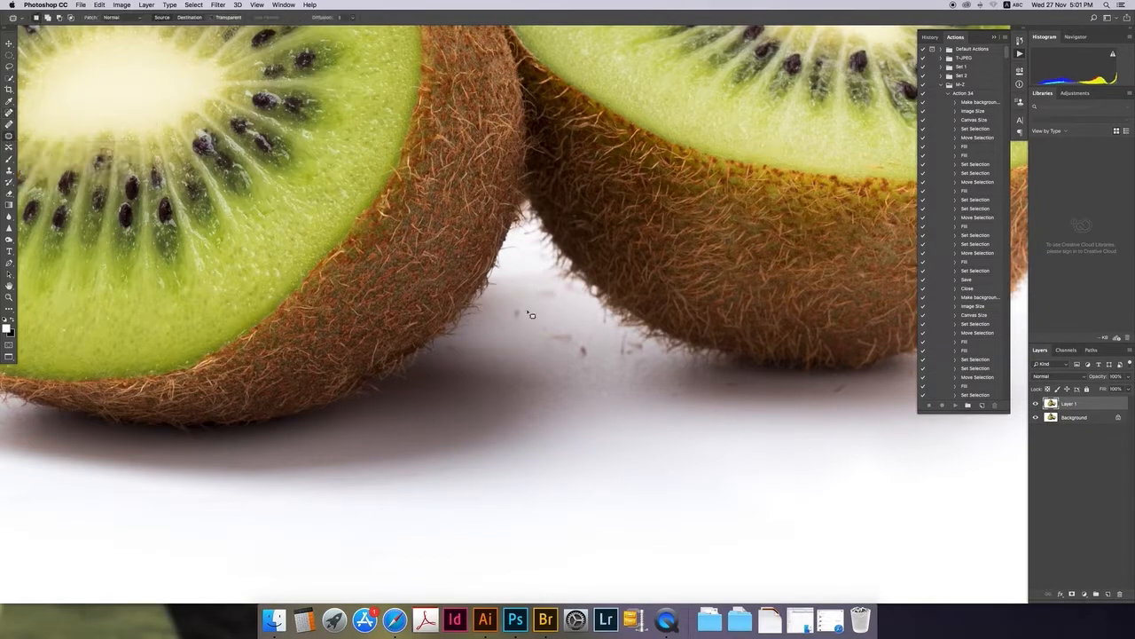
scroll(537, 316, up, 3)
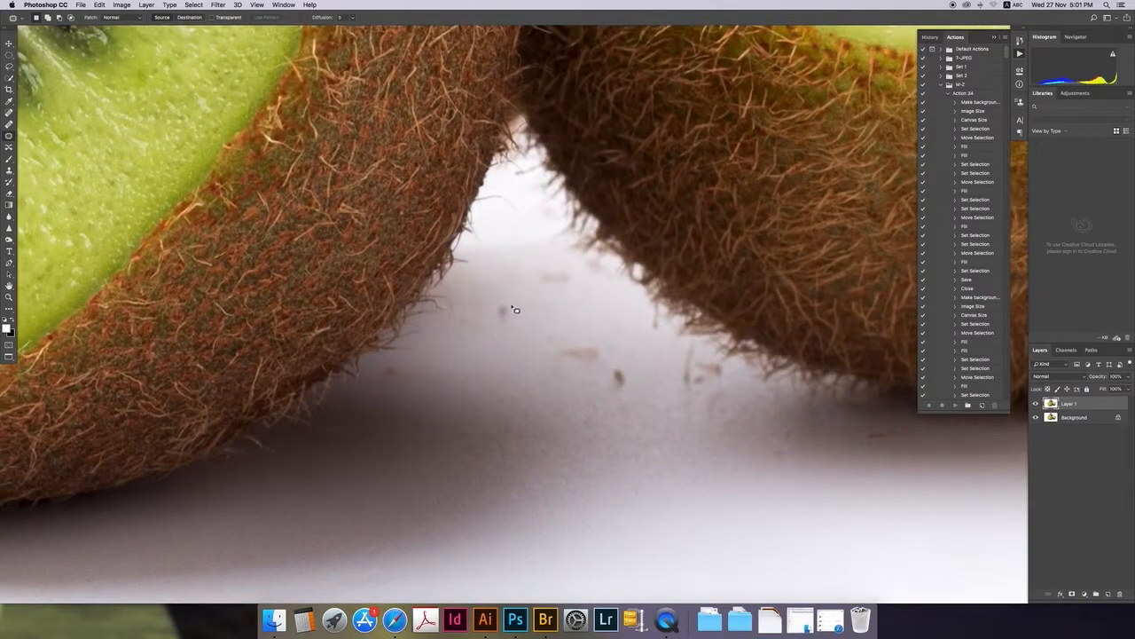
drag(389, 381, 433, 369)
drag(628, 383, 629, 376)
mouse_move(619, 379)
mouse_down()
mouse_move(591, 394)
mouse_move(595, 346)
mouse_move(558, 347)
mouse_move(579, 385)
mouse_up()
key(super+d)
key(super+d)
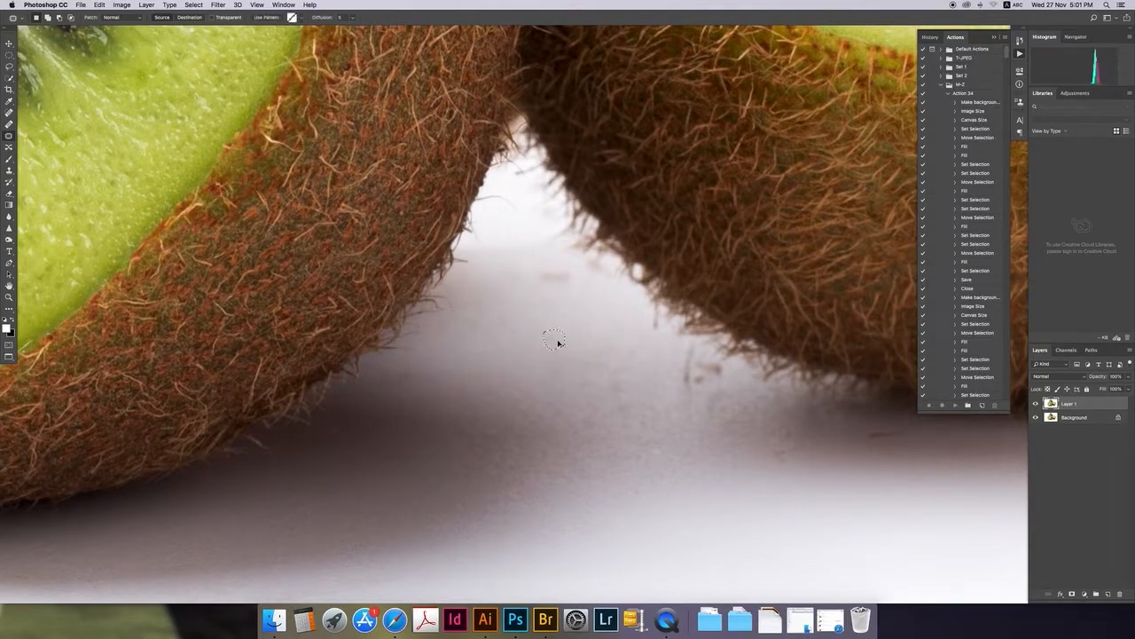
mouse_move(578, 275)
mouse_down()
mouse_move(539, 282)
mouse_move(573, 282)
mouse_move(572, 304)
mouse_up()
key(super+d)
Patch out the small specks in the left part of the right kiwi half's shadow.
mouse_move(801, 434)
mouse_down()
mouse_move(569, 324)
mouse_move(568, 312)
mouse_up()
mouse_move(562, 314)
mouse_down()
mouse_move(592, 313)
mouse_move(535, 327)
mouse_up()
key(super+d)
key(super+d)
mouse_move(680, 310)
mouse_down()
mouse_move(640, 321)
mouse_move(707, 322)
mouse_move(378, 323)
mouse_move(449, 321)
mouse_move(432, 341)
mouse_move(426, 326)
mouse_up()
key(super+d)
key(super+d)
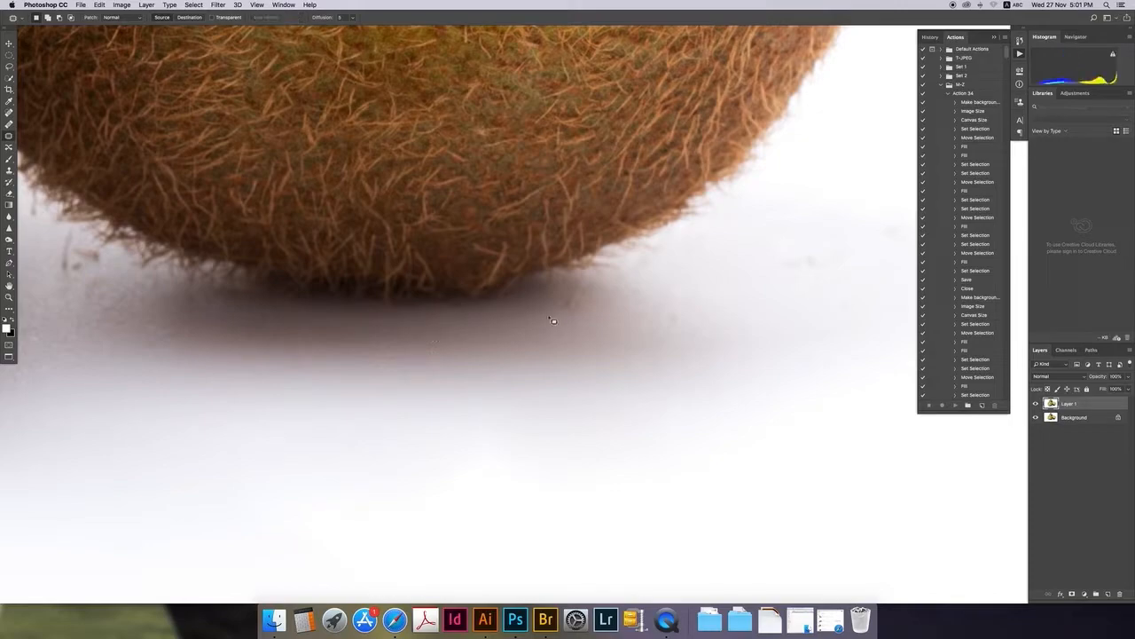
Patch out the faint marks on the white surface to the right of the right kiwi half.
mouse_move(583, 306)
mouse_down()
mouse_move(613, 305)
mouse_move(270, 357)
mouse_up()
key(super+d)
mouse_move(448, 304)
mouse_down()
mouse_move(453, 319)
mouse_move(449, 305)
mouse_up()
key(super+d)
mouse_move(535, 261)
mouse_down()
mouse_move(520, 296)
mouse_move(535, 263)
mouse_up()
drag(517, 281, 511, 242)
key(super+d)
Patch out the remaining spots beneath the right kiwi half and the stray marks beside its lower-left edge.
mouse_move(169, 408)
mouse_down()
mouse_move(406, 349)
mouse_move(365, 371)
mouse_move(371, 364)
mouse_up()
drag(366, 367, 362, 349)
key(super+d)
mouse_move(289, 318)
mouse_down()
mouse_move(533, 370)
mouse_move(566, 348)
mouse_up()
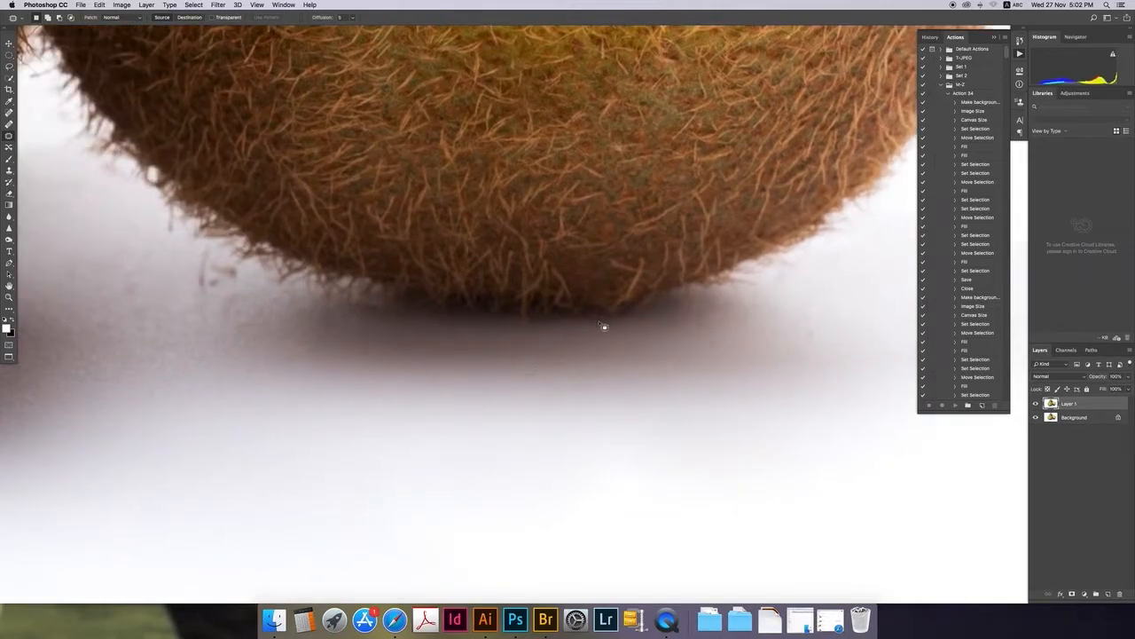
drag(308, 329, 485, 391)
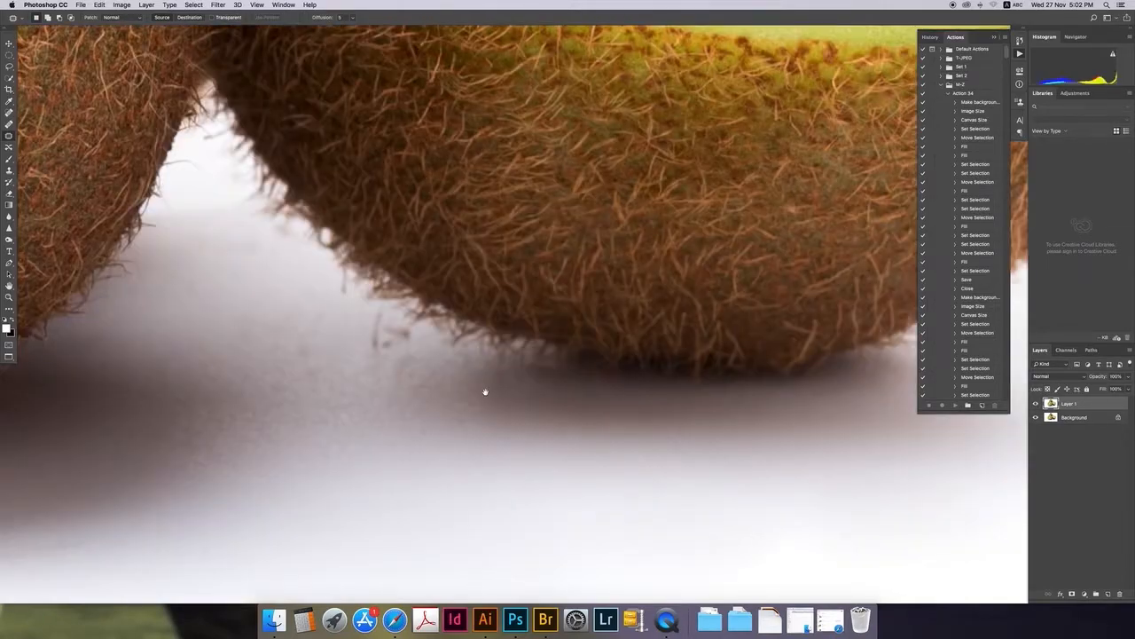
mouse_move(388, 310)
mouse_down()
mouse_move(390, 353)
mouse_move(413, 344)
mouse_move(373, 308)
mouse_move(344, 325)
mouse_move(395, 357)
mouse_move(385, 358)
mouse_move(396, 343)
mouse_up()
key(super+d)
key(super+d)
Patch out the blemishes along the right edge of the front kiwi half's shadow.
mouse_move(424, 379)
mouse_down()
mouse_move(456, 366)
mouse_move(474, 325)
mouse_up()
drag(665, 319, 507, 319)
mouse_move(601, 289)
mouse_down()
mouse_move(374, 315)
mouse_move(362, 329)
mouse_move(399, 344)
mouse_move(514, 332)
mouse_move(606, 295)
mouse_move(601, 345)
mouse_up()
key(super+d)
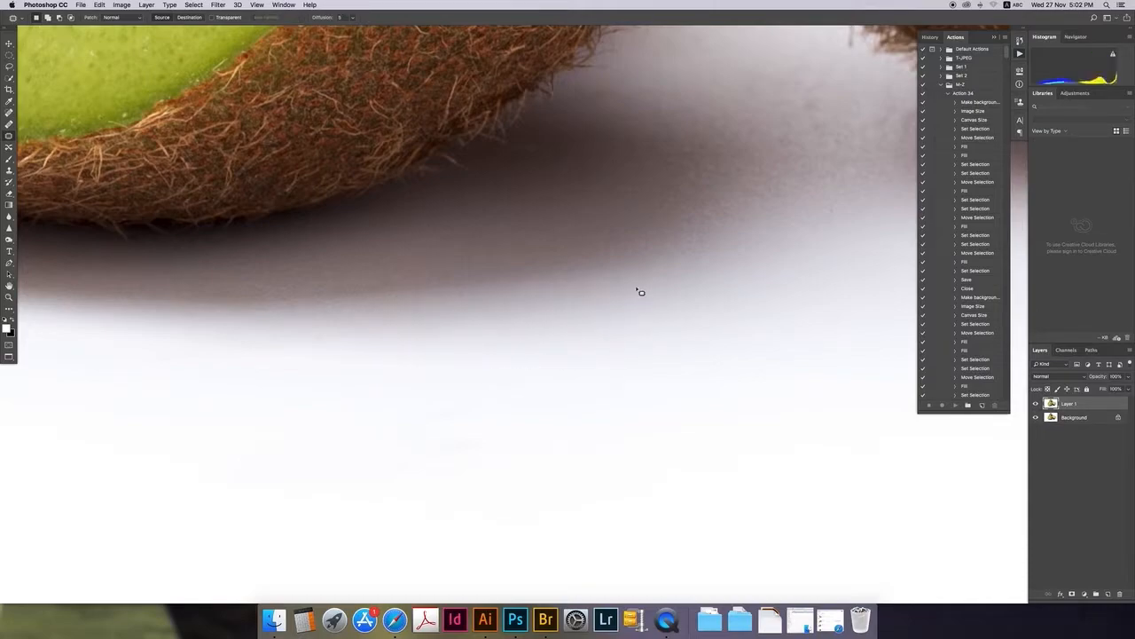
mouse_move(613, 280)
mouse_down()
mouse_move(423, 308)
mouse_move(581, 298)
mouse_move(611, 282)
mouse_move(570, 274)
mouse_up()
key(super+d)
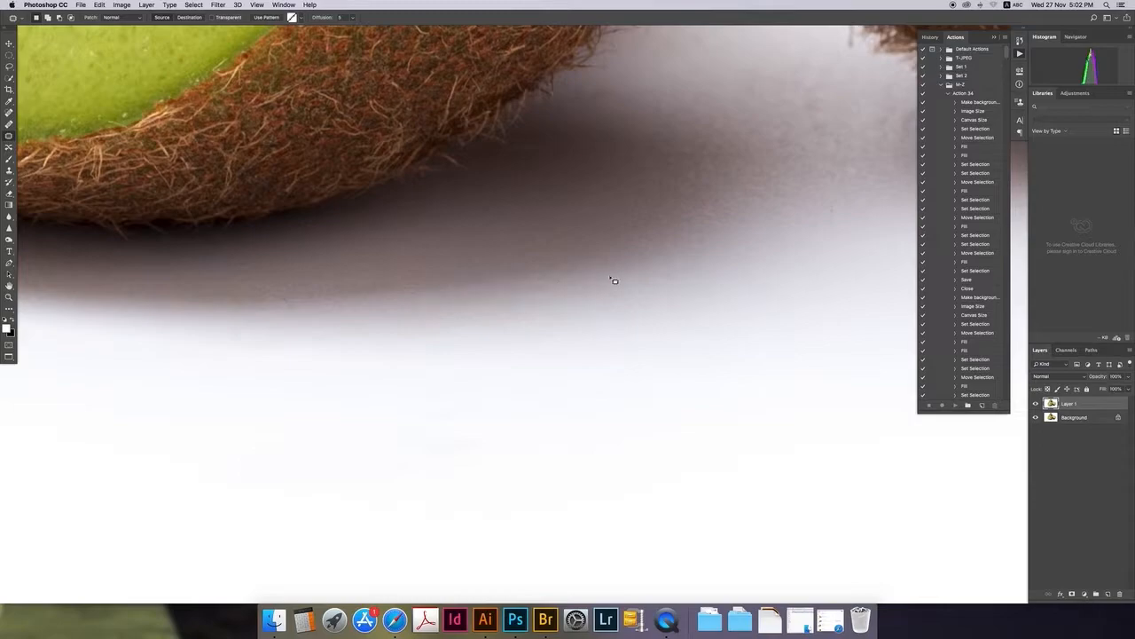
Patch out the faint marks around the left end of the front kiwi half's shadow.
drag(455, 305, 570, 310)
key(super+minus)
drag(404, 306, 553, 340)
drag(398, 359, 465, 363)
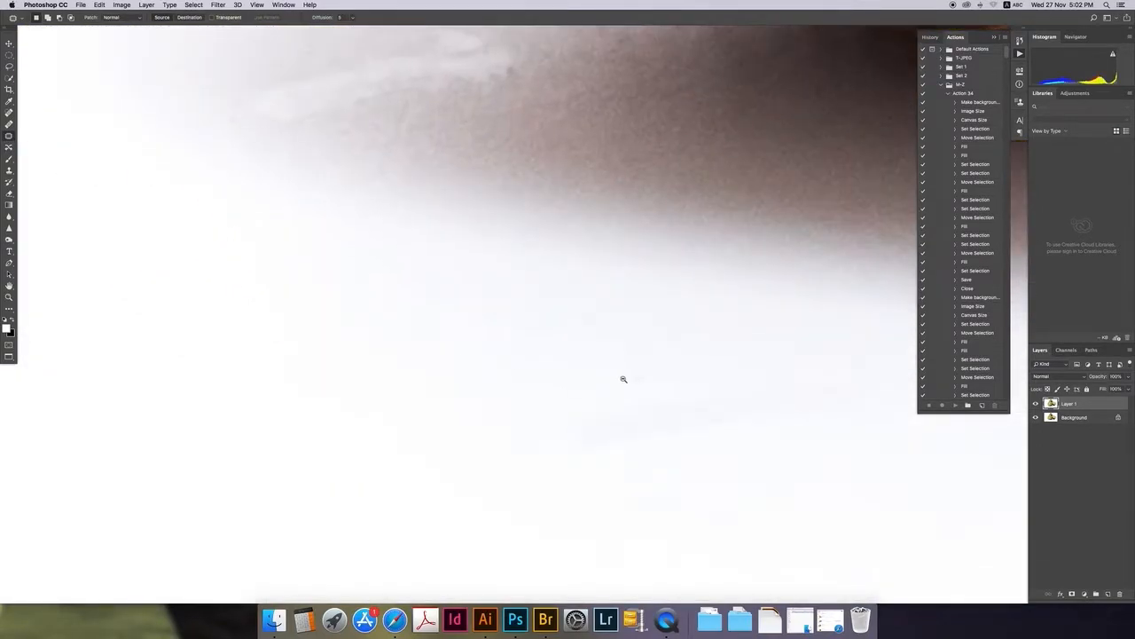
alt+click(624, 379)
drag(682, 376, 603, 360)
mouse_move(686, 364)
mouse_down()
mouse_move(520, 375)
mouse_move(494, 395)
mouse_move(648, 380)
mouse_up()
scroll(543, 391, up, 2)
scroll(543, 390, up, 3)
mouse_move(558, 351)
mouse_down()
mouse_move(521, 328)
mouse_move(494, 331)
mouse_move(422, 359)
mouse_move(404, 384)
mouse_move(520, 369)
mouse_up()
mouse_move(508, 355)
mouse_down()
mouse_move(545, 392)
mouse_move(500, 381)
mouse_move(566, 380)
mouse_up()
key(super+d)
Review the retouched surface and shadows around the kiwis for leftover marks.
scroll(520, 355, down, 5)
drag(560, 306, 332, 389)
drag(669, 363, 520, 335)
key(super+minus)
drag(658, 366, 664, 337)
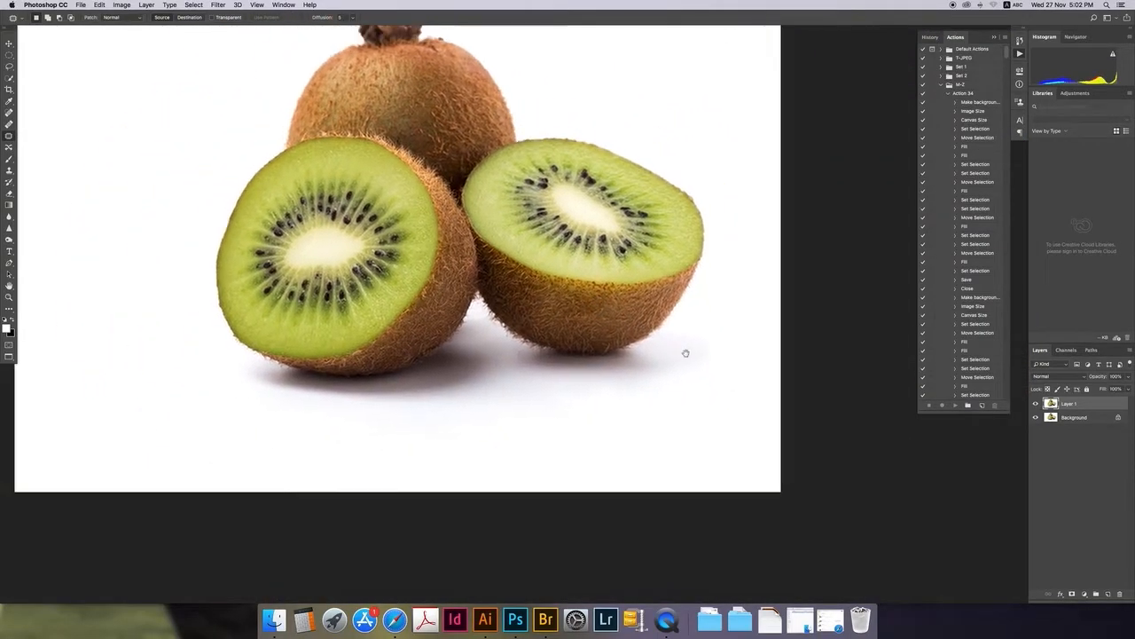
drag(601, 314, 728, 389)
scroll(552, 309, up, 8)
drag(518, 388, 578, 292)
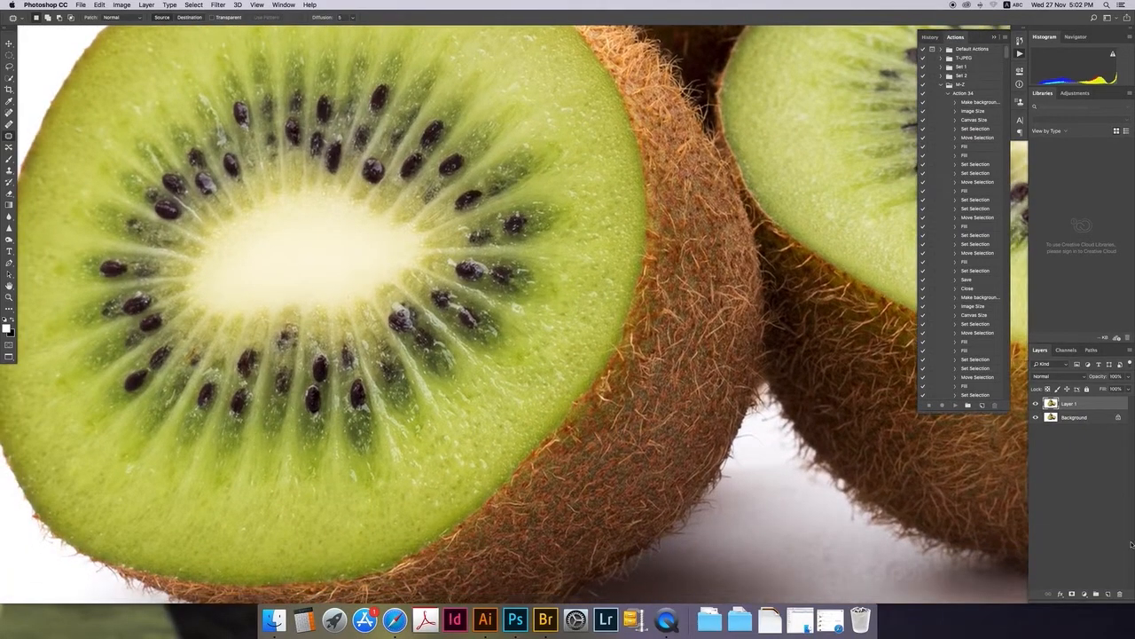
Add a new layer, fill it with 50% Gray and set its blend mode to Overlay.
click(1108, 593)
key(v)
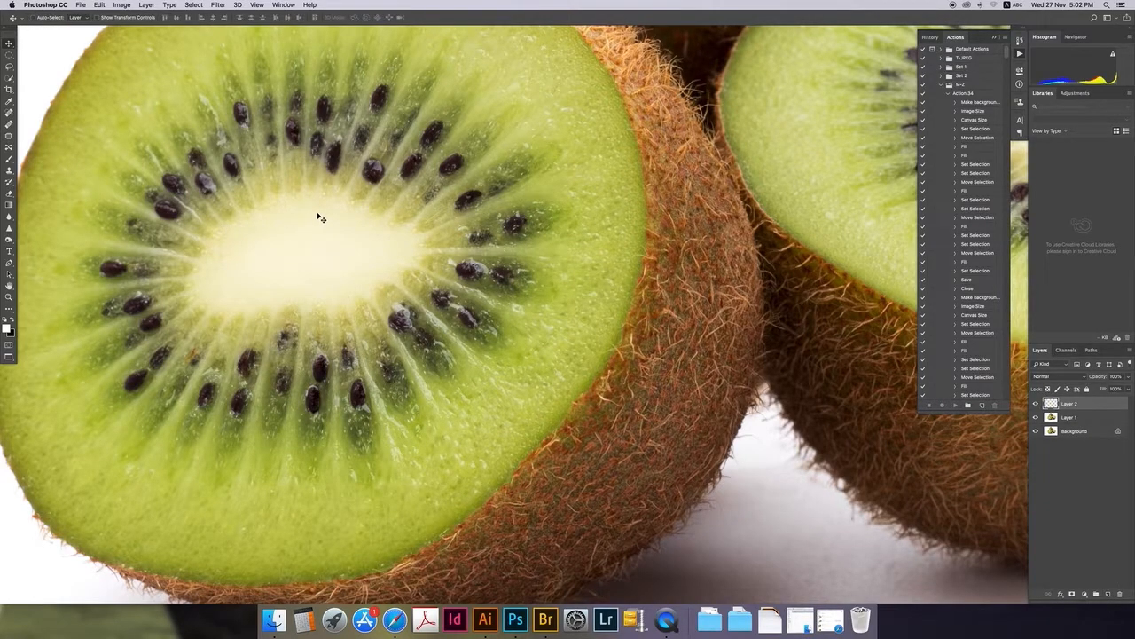
key(shift+BackSpace)
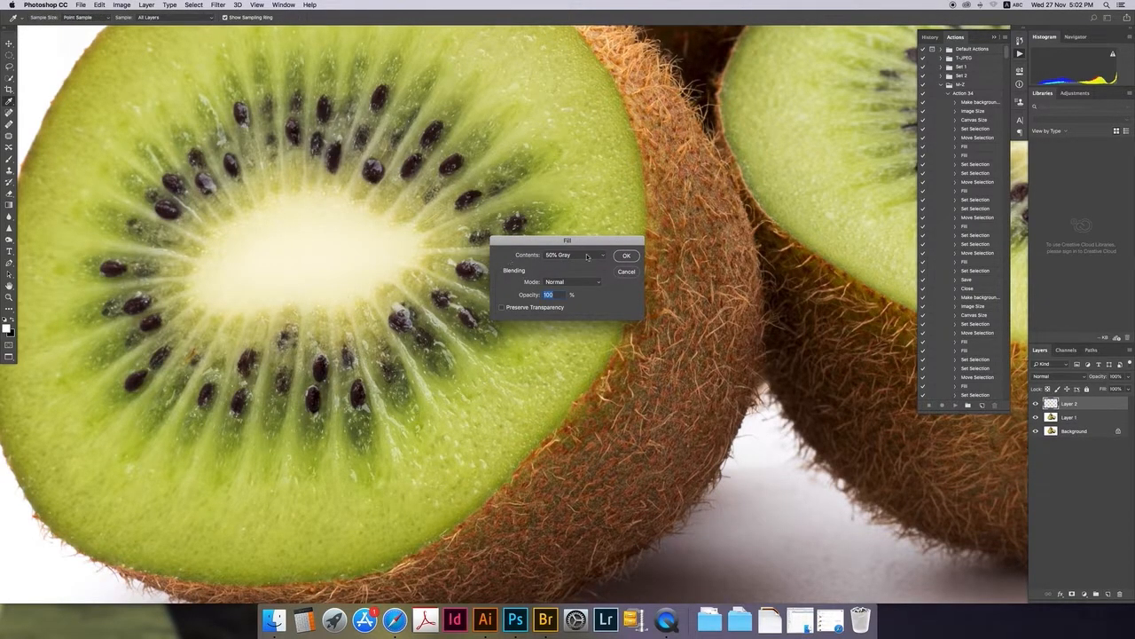
click(629, 257)
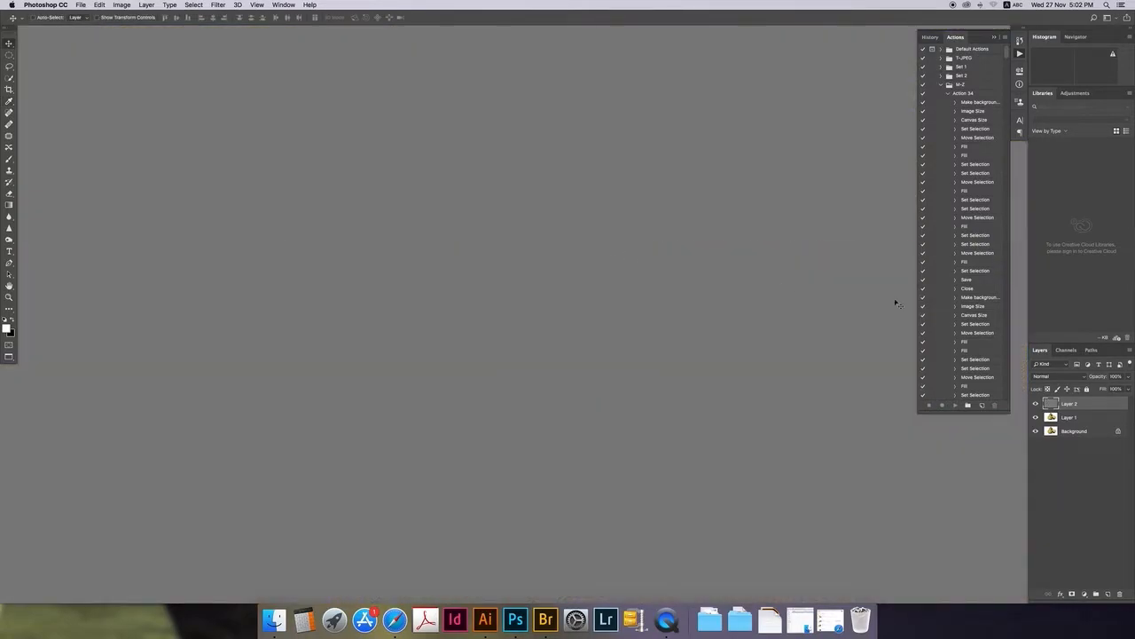
click(1071, 378)
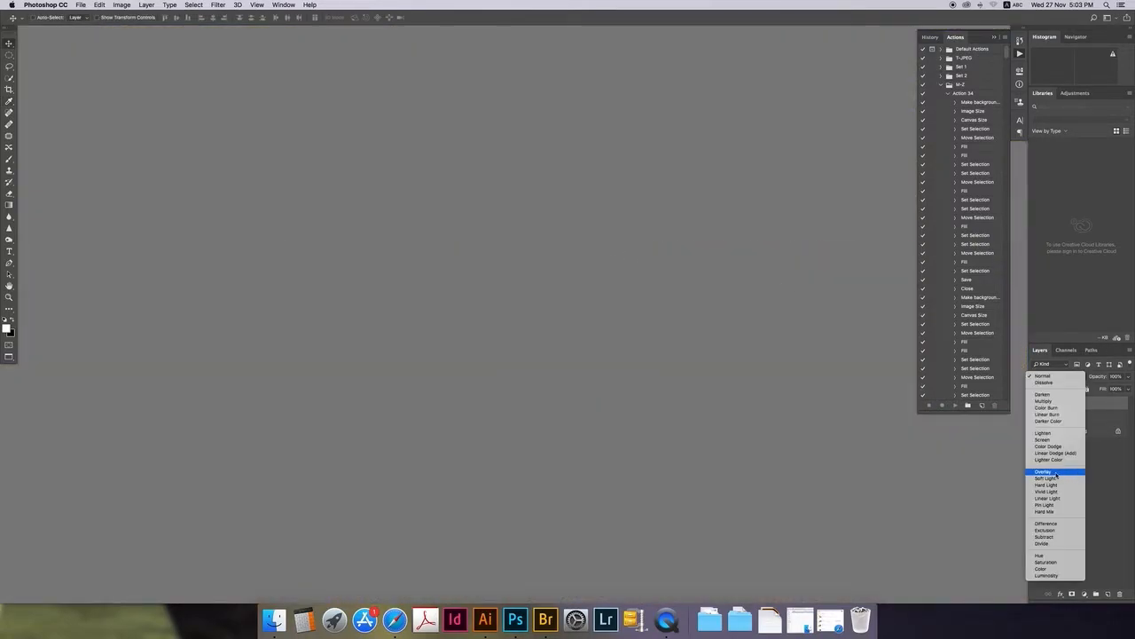
click(1073, 472)
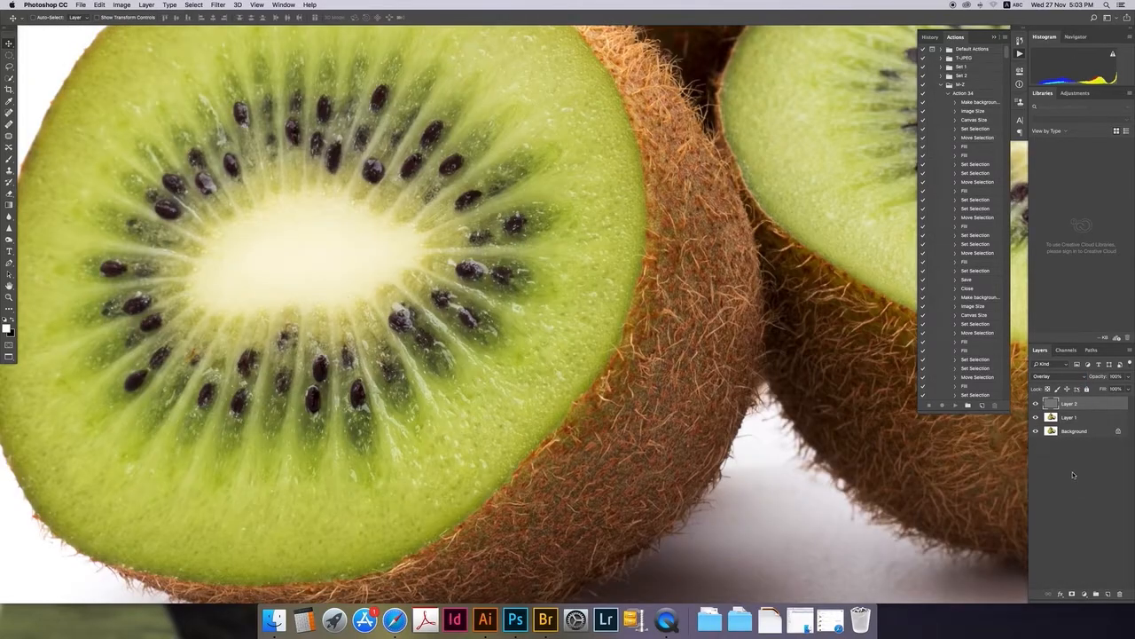
Darken the areas around the seeds of the front kiwi half with the Burn tool, reducing the brush size.
click(9, 239)
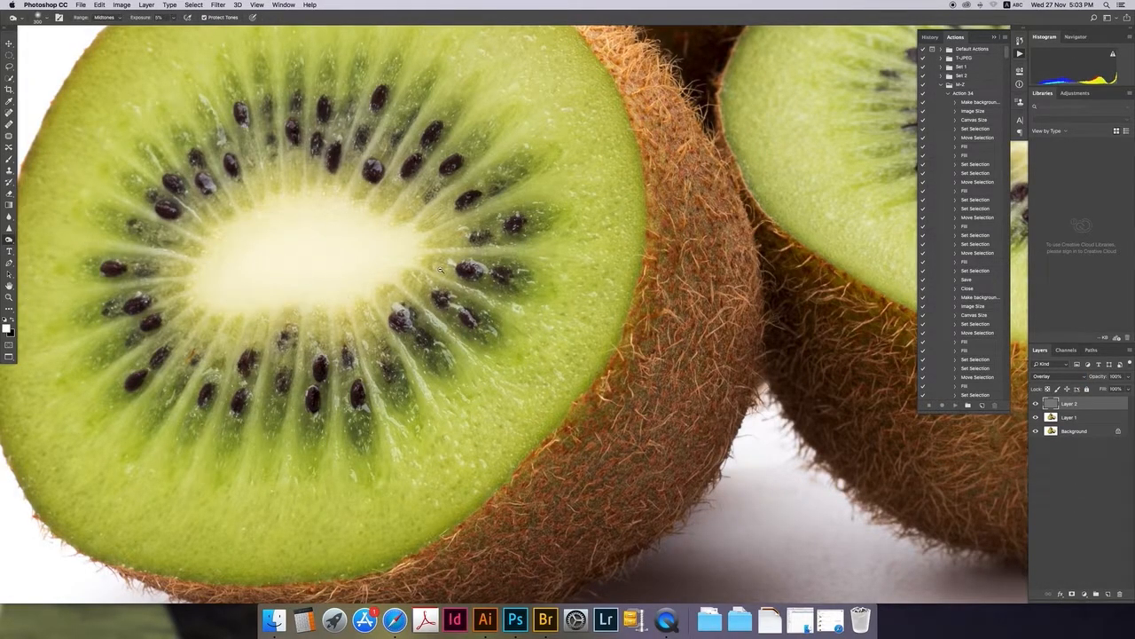
scroll(441, 270, down, 3)
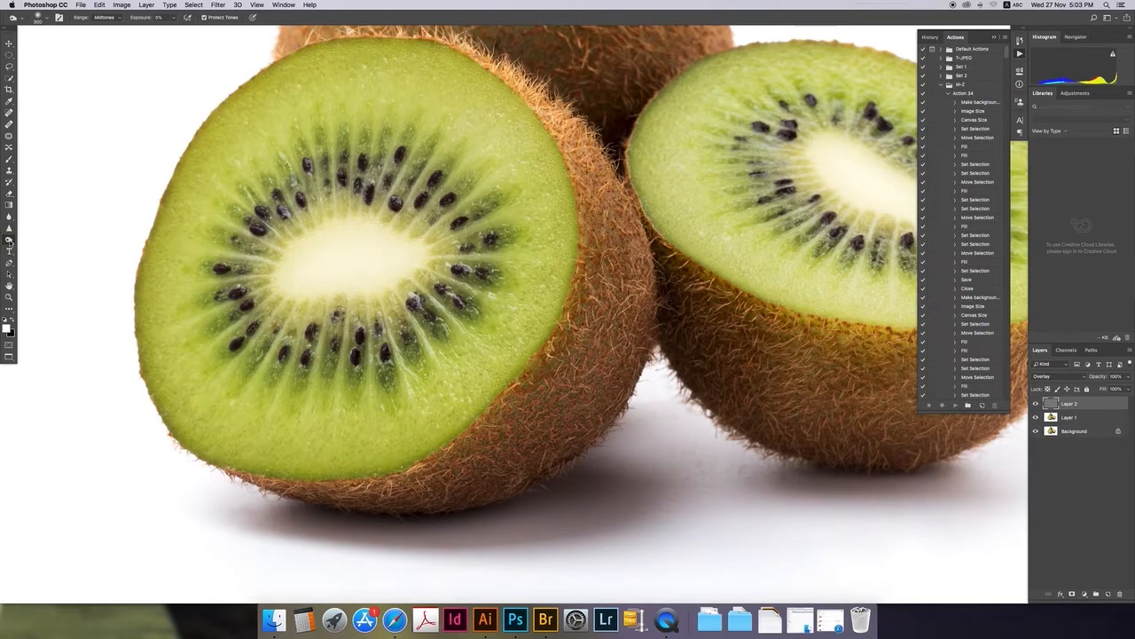
drag(304, 271, 320, 298)
key(bracketleft)
key(bracketleft)
key(bracketleft)
key(bracketleft)
key(bracketleft)
key(bracketleft)
key(bracketleft)
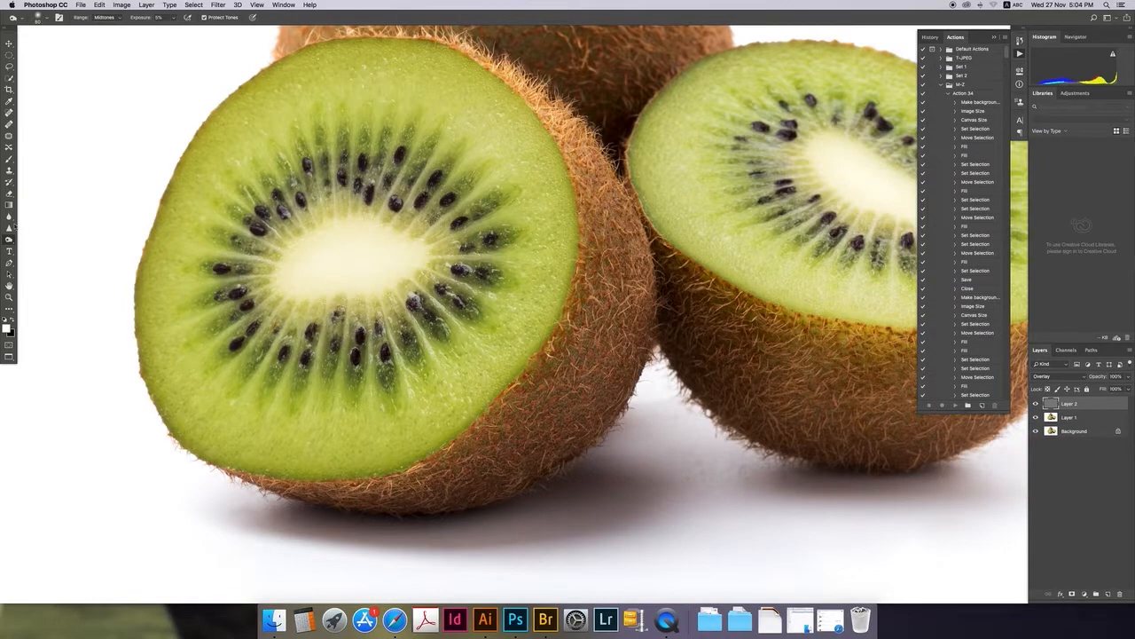
Lighten the pale rays and flesh of the front kiwi half with the Dodge tool, enlarging the brush to 175.
click(9, 240)
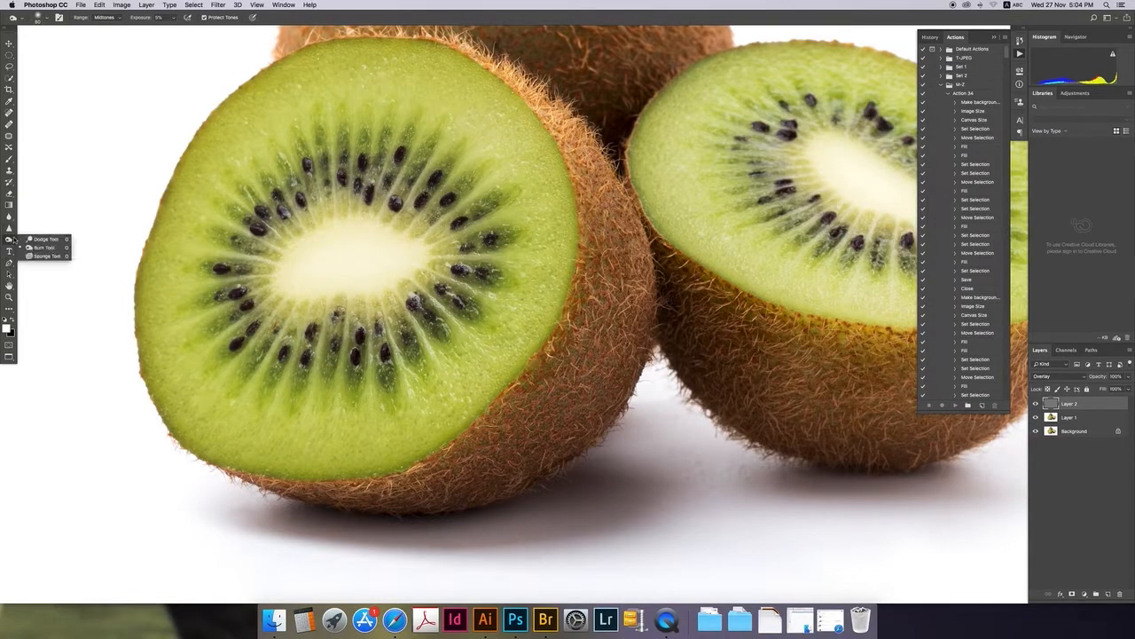
click(47, 239)
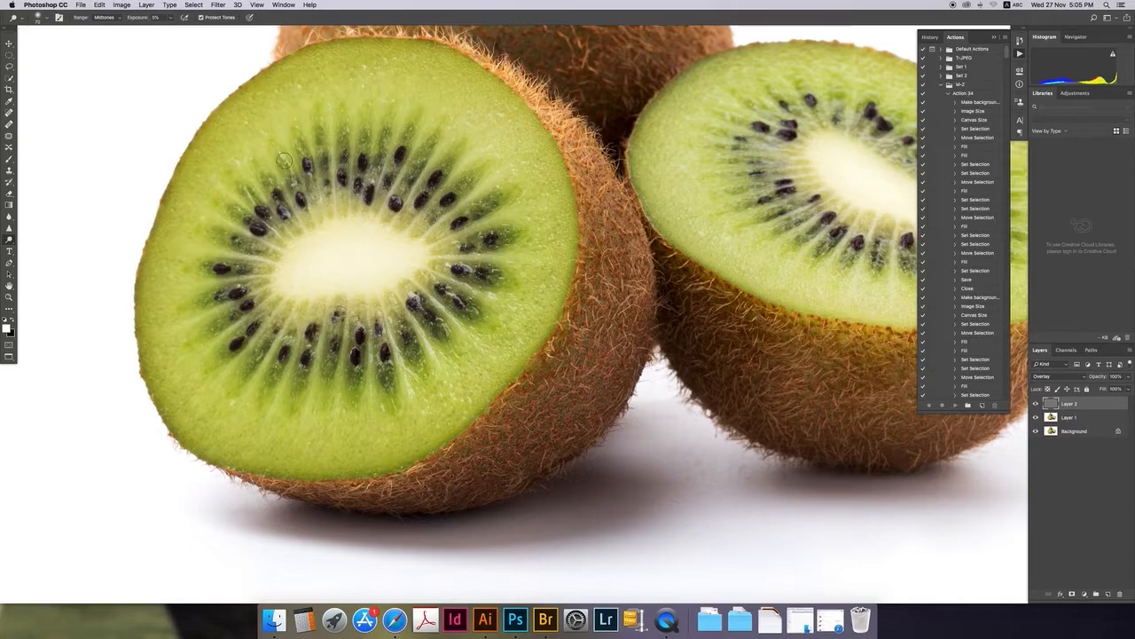
key(p)
click(9, 240)
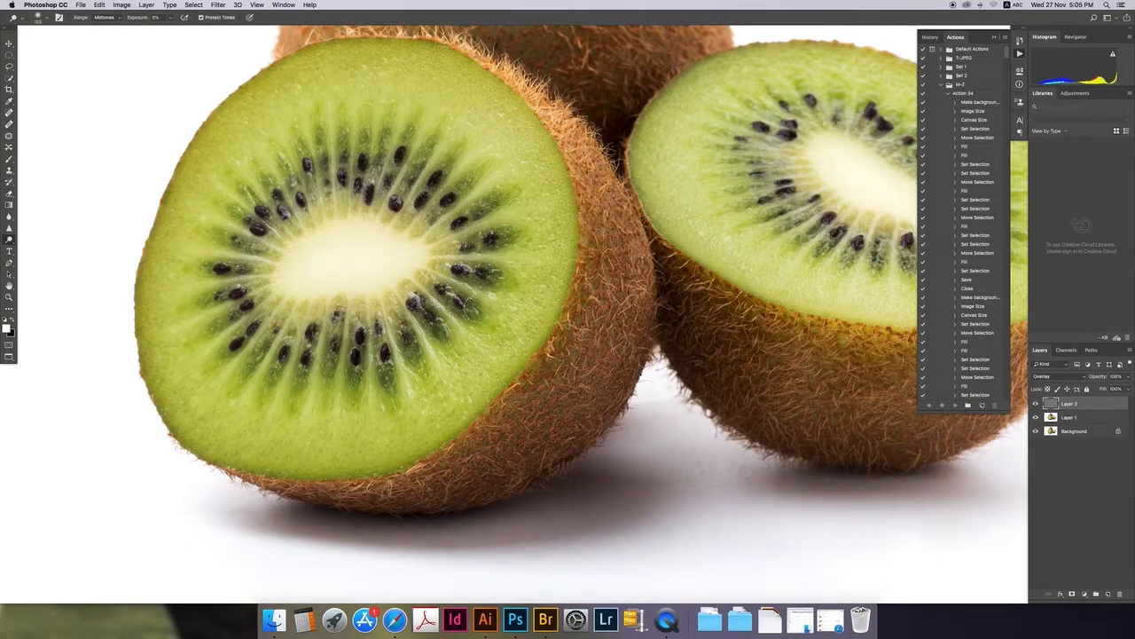
key(bracketright)
key(bracketright)
key(bracketright)
key(bracketright)
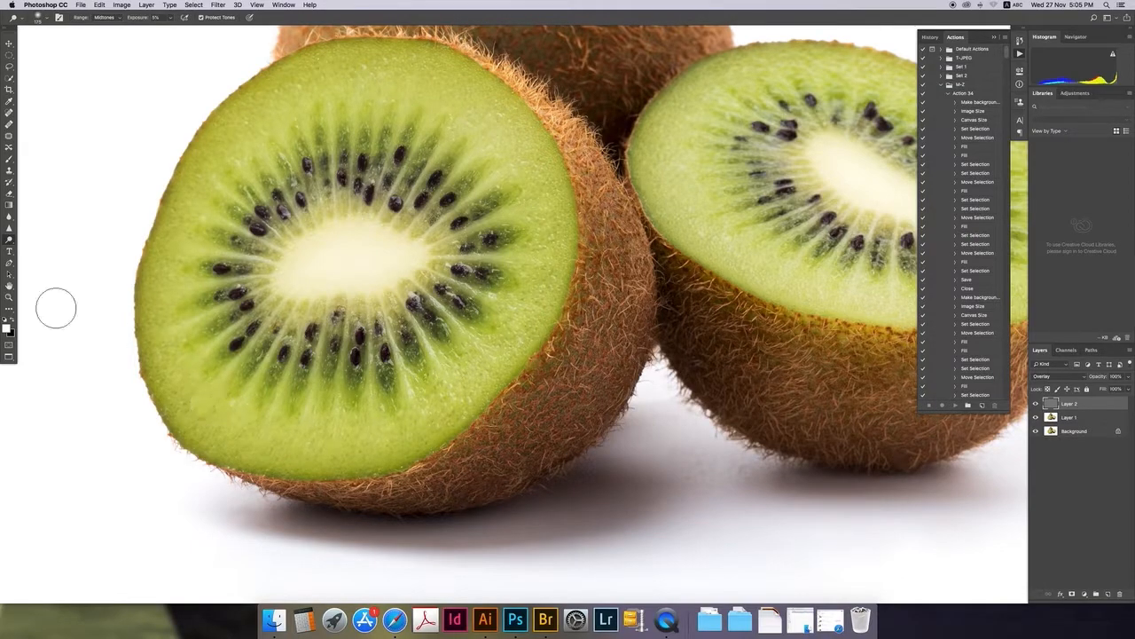
Darken the rim of the front kiwi half and the seed area of the right half with the Burn tool.
right_click(10, 239)
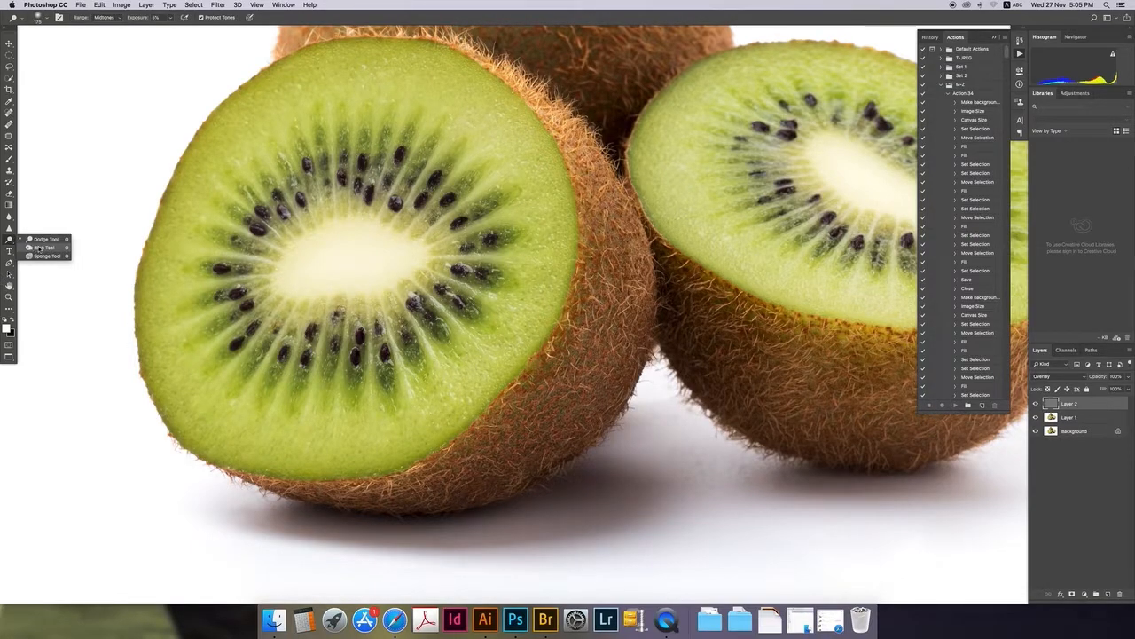
click(38, 247)
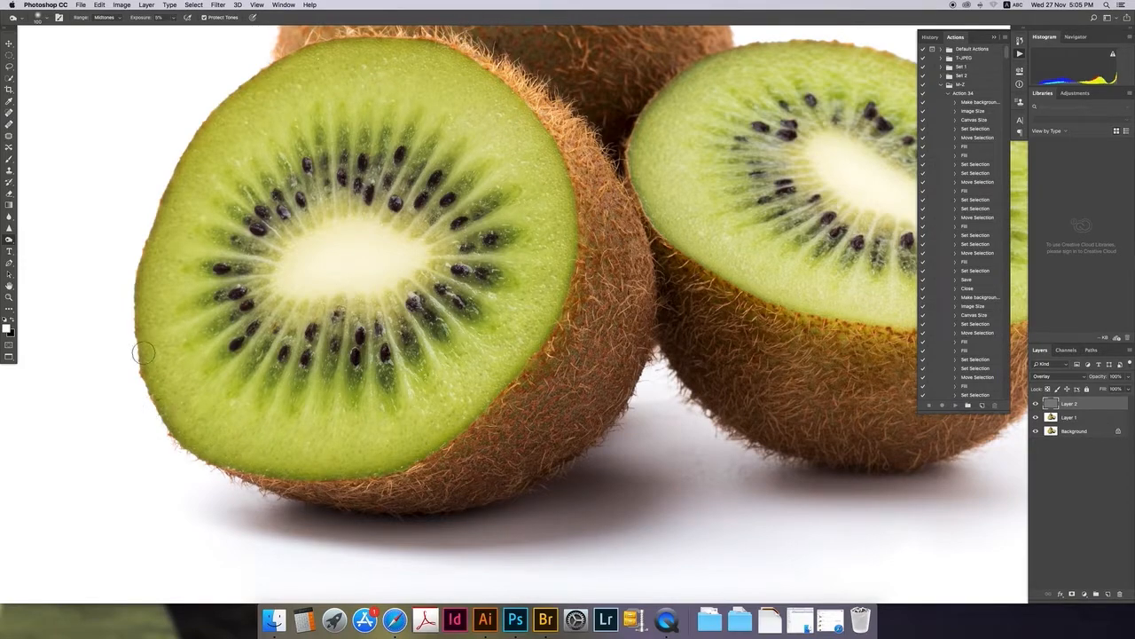
scroll(160, 284, up, 5)
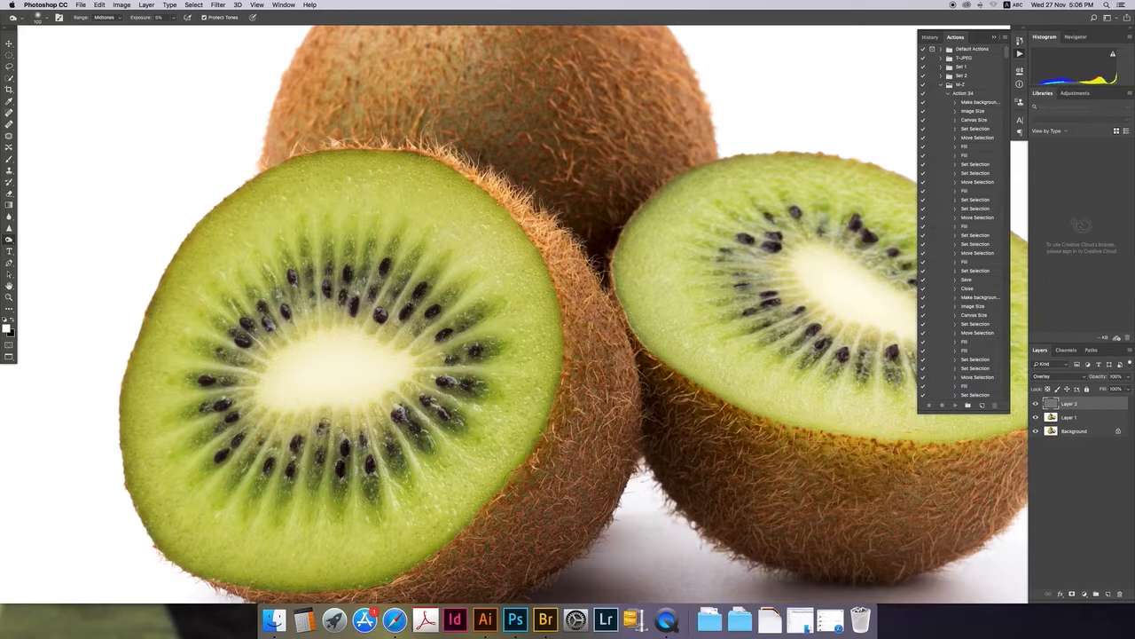
scroll(512, 455, down, 3)
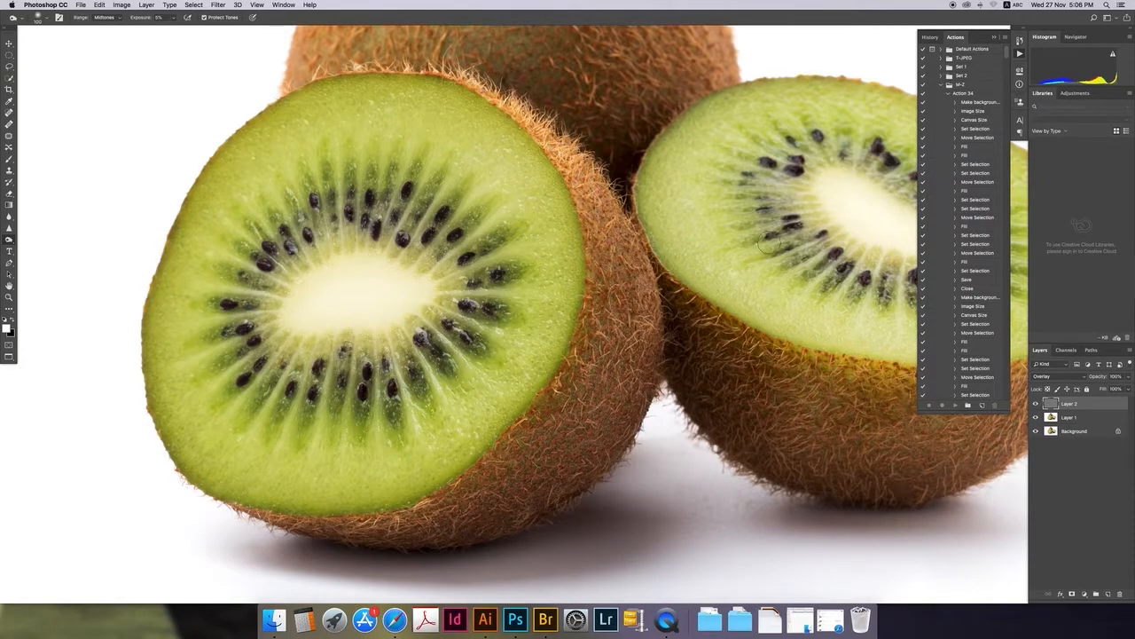
Toggle the gray Overlay layer's visibility repeatedly to compare the image with and without dodging and burning.
click(1035, 404)
click(1036, 404)
click(1036, 404)
click(1036, 405)
click(1036, 404)
click(1036, 404)
click(1036, 405)
click(1036, 405)
click(1037, 405)
click(1036, 405)
Lighten the pale core and rays of the right kiwi half with the Dodge tool, enlarging the brush to 100 px.
scroll(557, 260, right, 5)
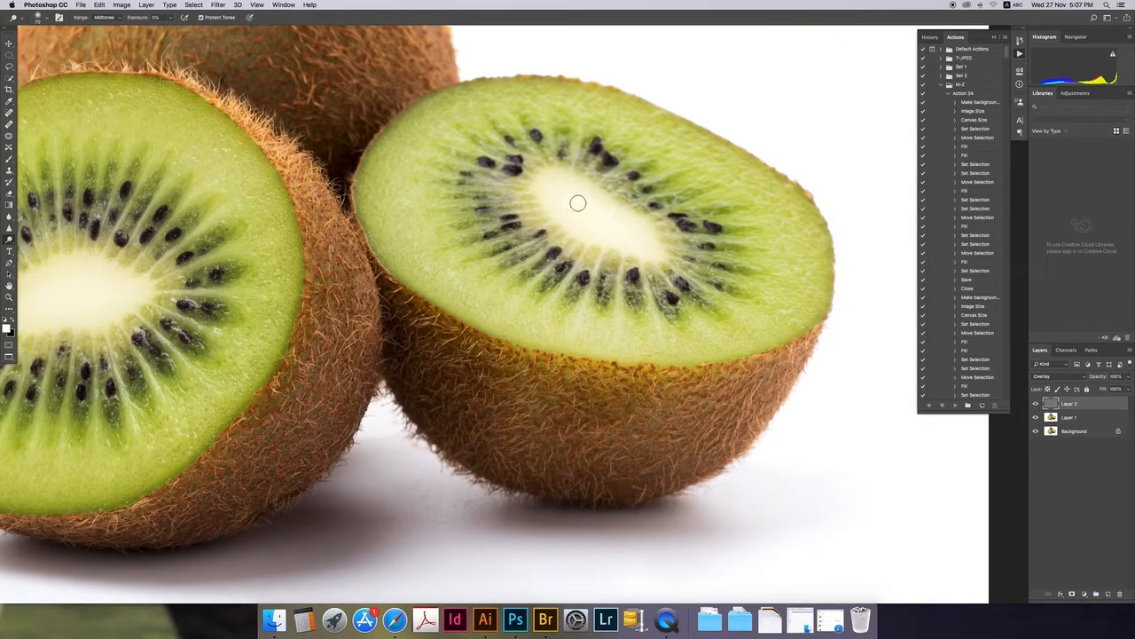
key(bracketright)
key(bracketright)
key(bracketright)
key(bracketright)
key(bracketleft)
key(bracketleft)
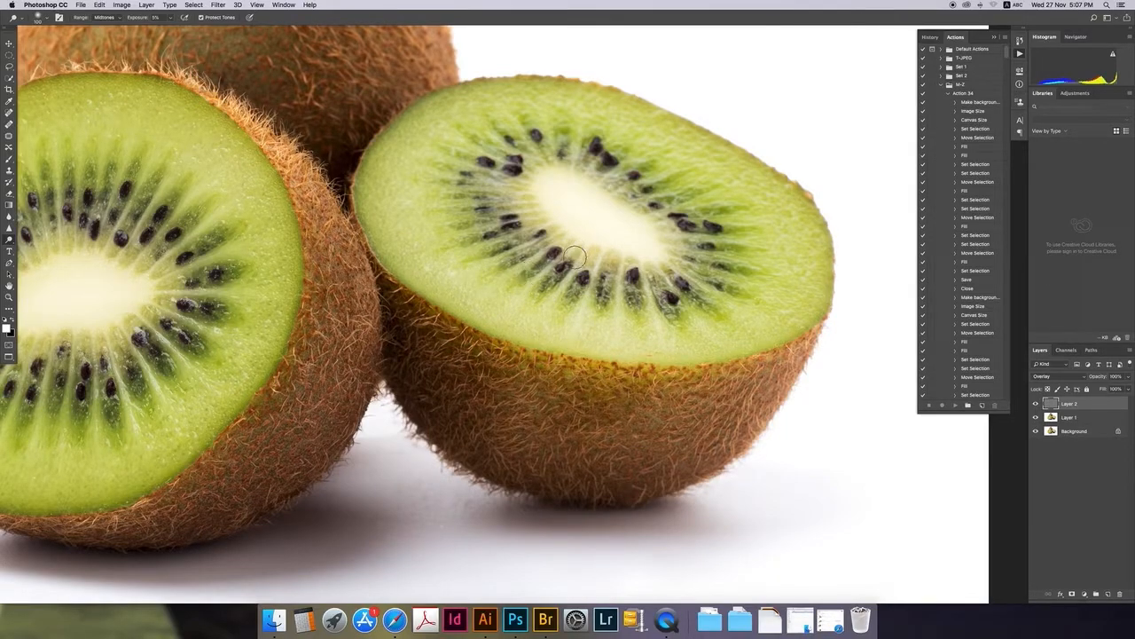
Lighten the flesh toward the upper edge of the right kiwi half with the Dodge tool, varying the brush size.
right_click(552, 93)
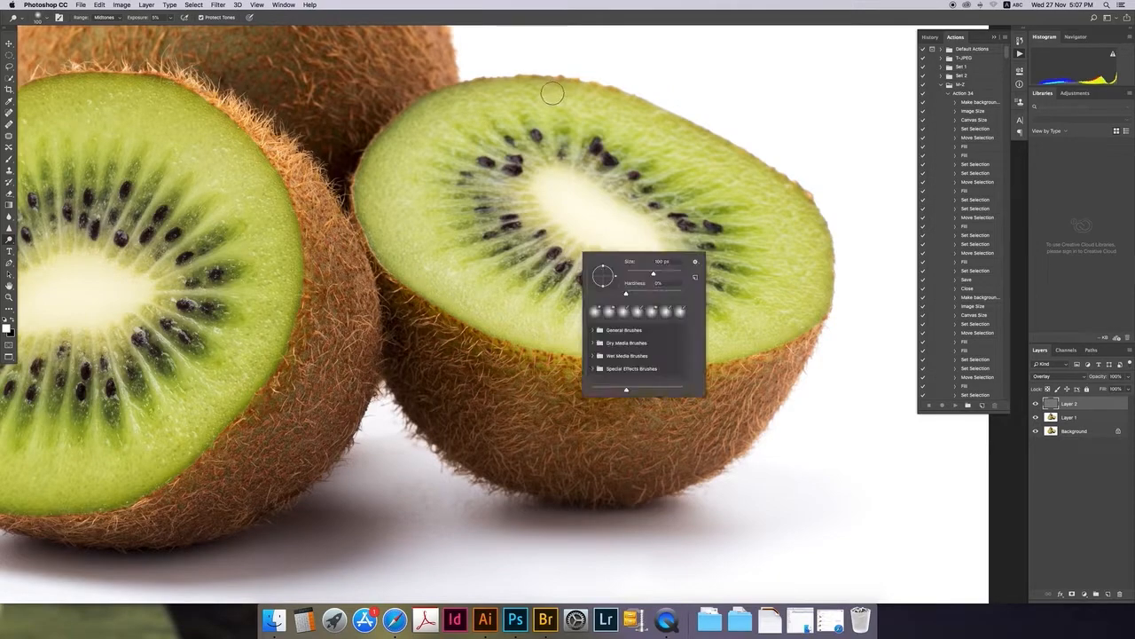
click(571, 95)
key(bracketright)
key(bracketright)
key(bracketright)
key(bracketleft)
key(bracketleft)
key(bracketleft)
key(bracketleft)
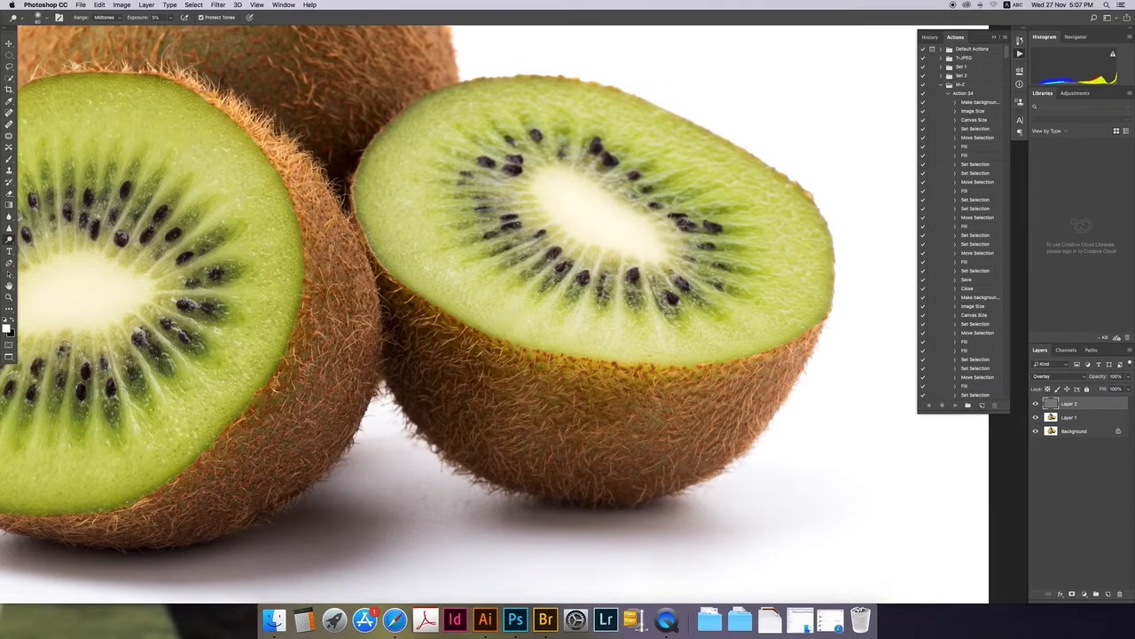
Toggle the gray Overlay layer's visibility to compare the right kiwi half with and without dodging and burning.
click(1035, 404)
click(1034, 404)
click(1034, 403)
click(1034, 404)
click(1034, 404)
click(1034, 403)
click(1034, 404)
click(1034, 404)
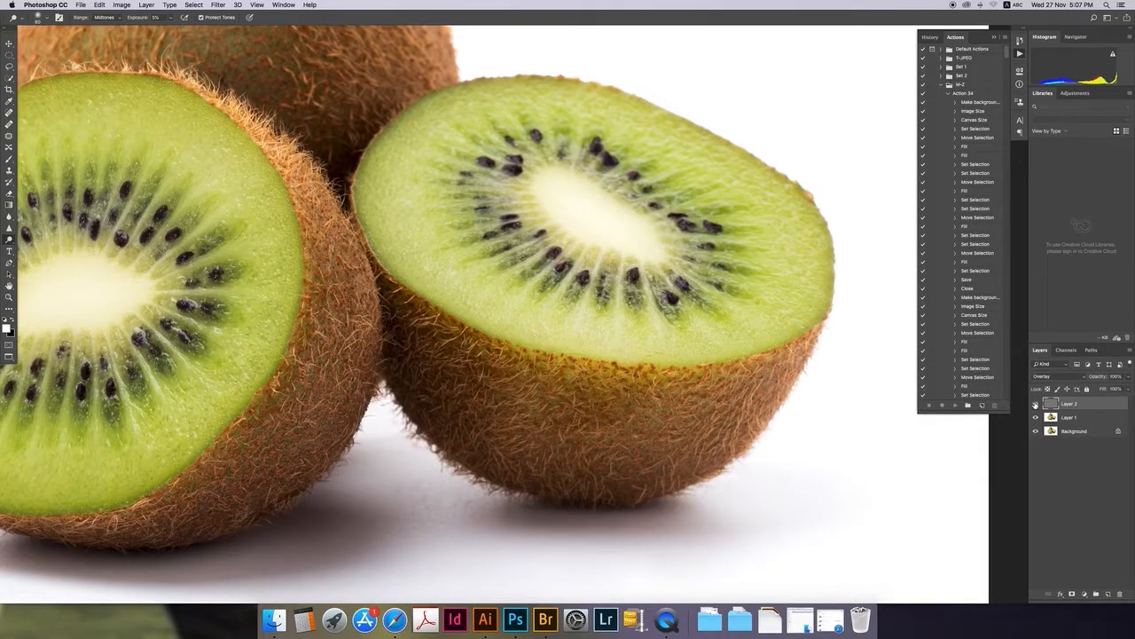
Add a new layer above the gray one in Overlay blend mode and set the Brush tool to 25% opacity.
key(super+0)
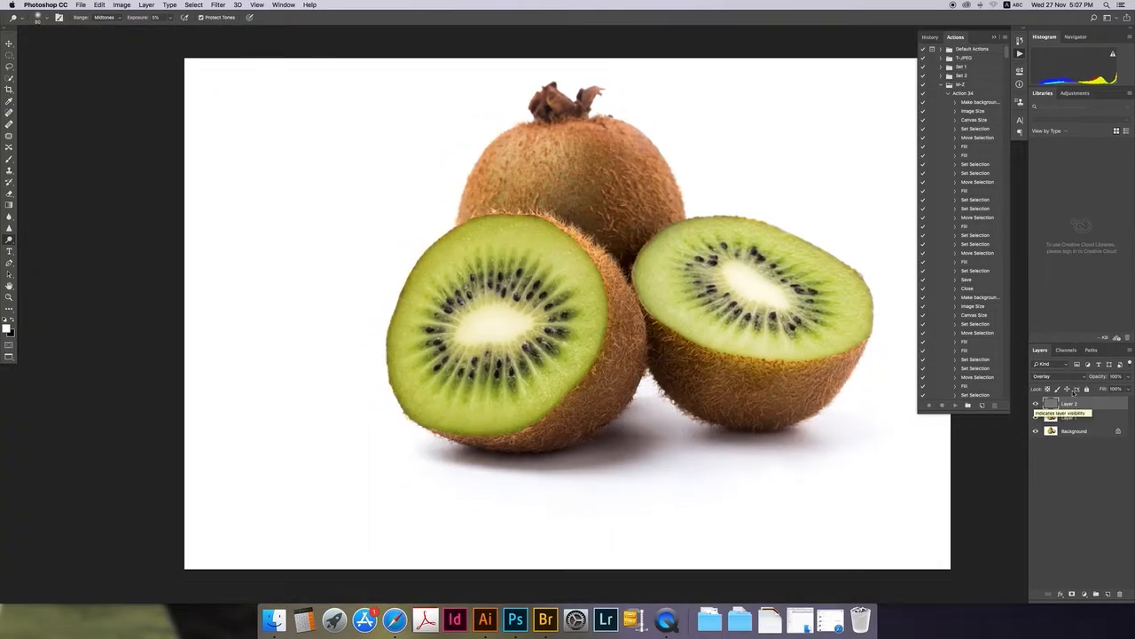
scroll(577, 441, down, 1)
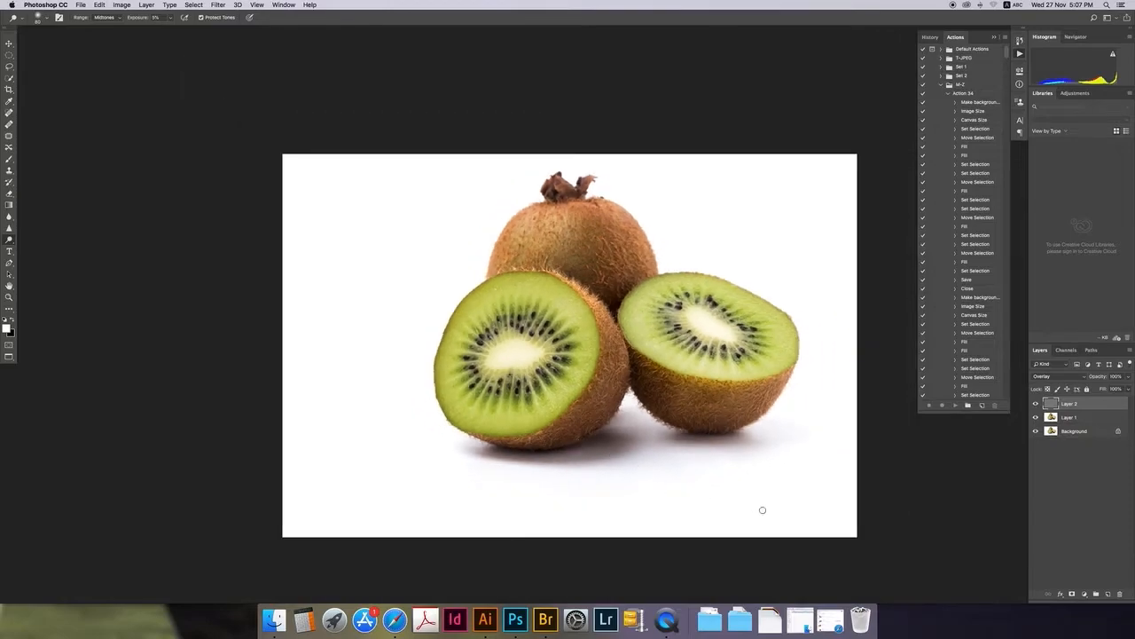
click(1108, 594)
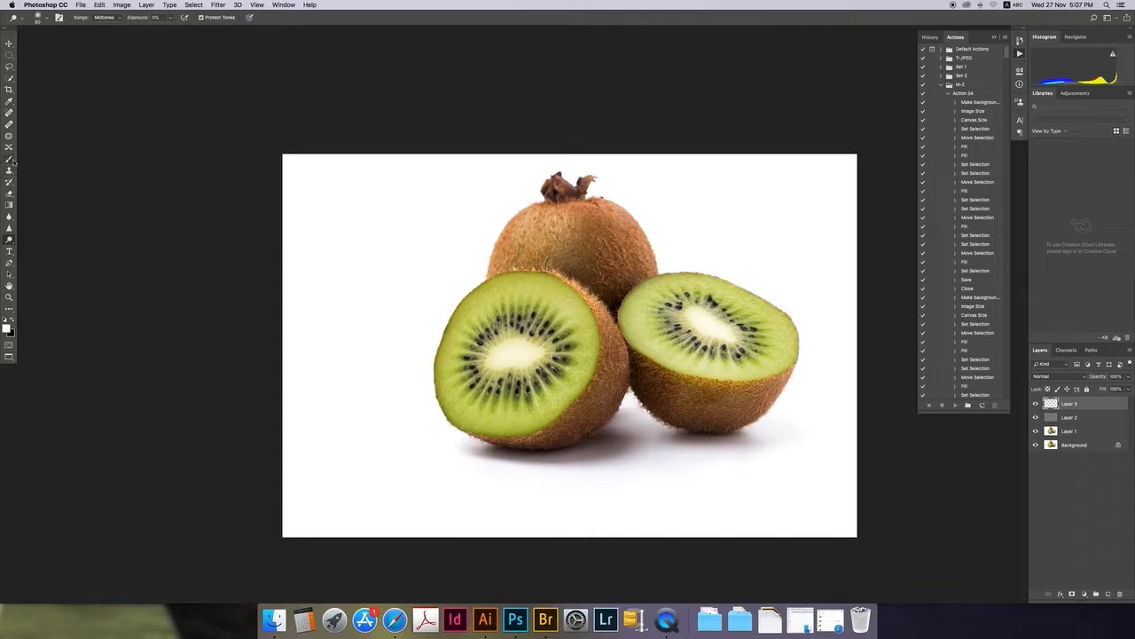
key(b)
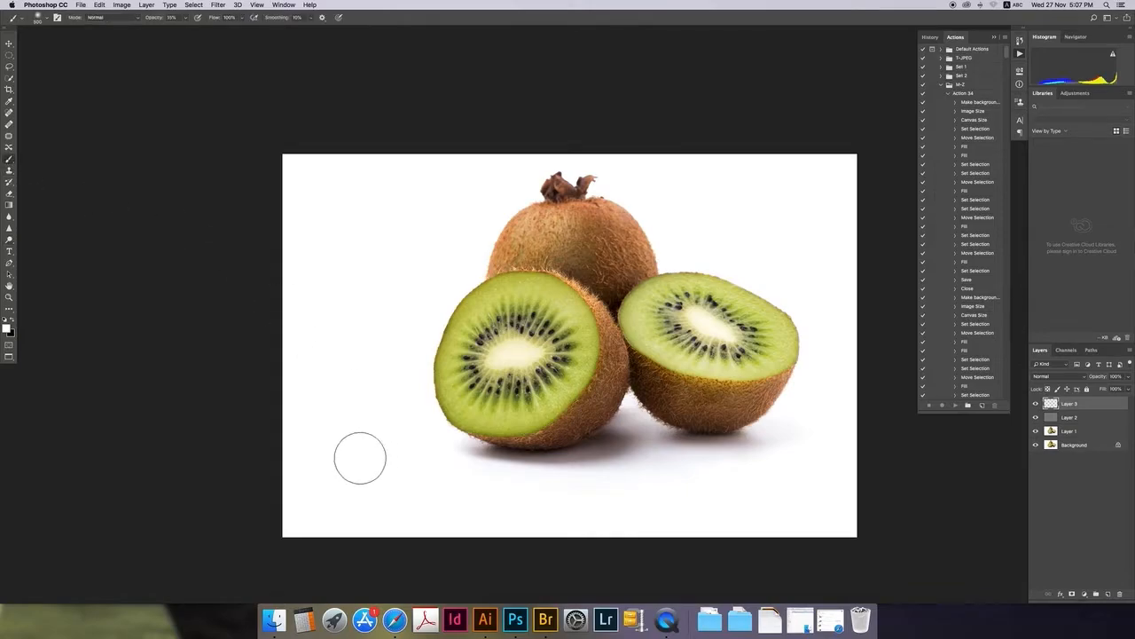
text(25)
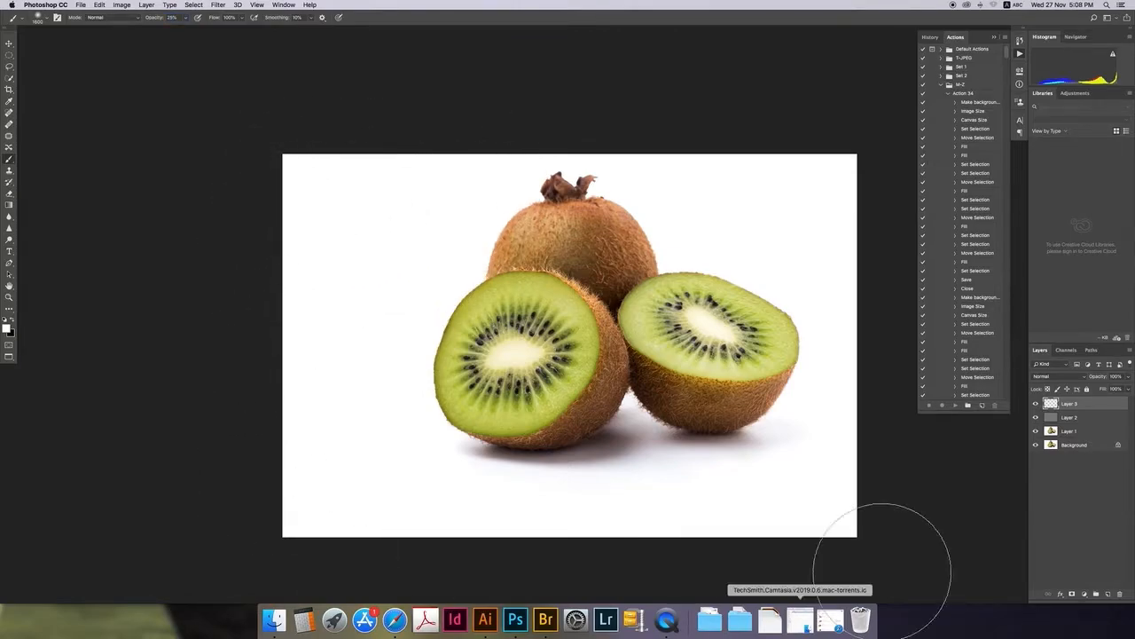
click(1077, 380)
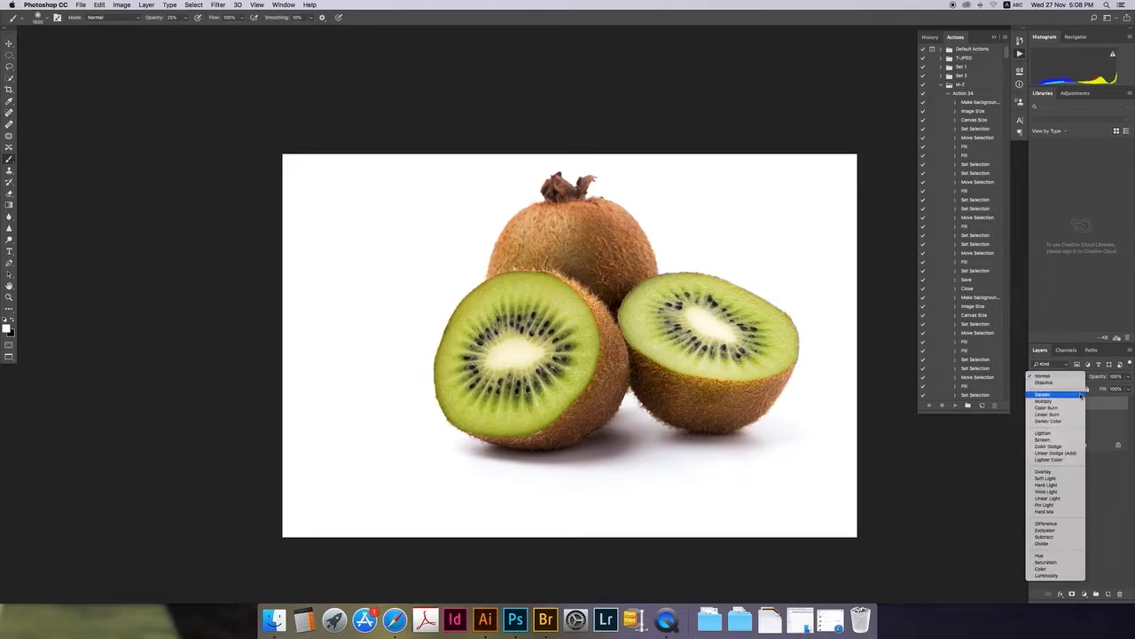
click(1079, 473)
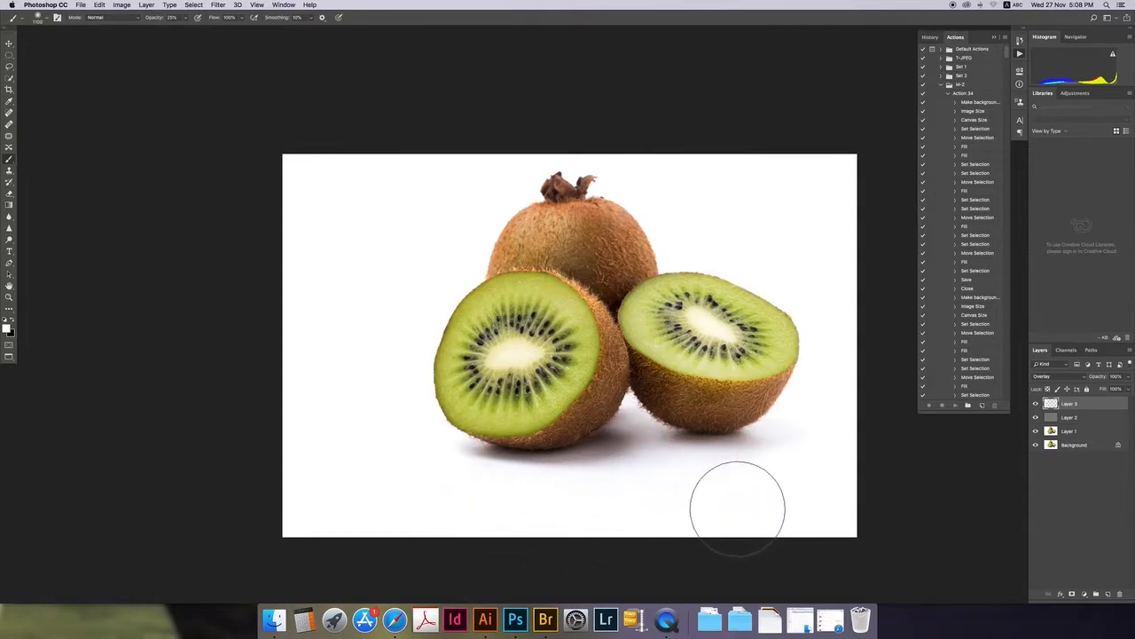
Brush white softly over the background and shadows beneath the kiwis on the new Overlay layer, lowering the brush opacity to 5%.
key(bracketleft)
key(bracketleft)
key(bracketleft)
click(638, 436)
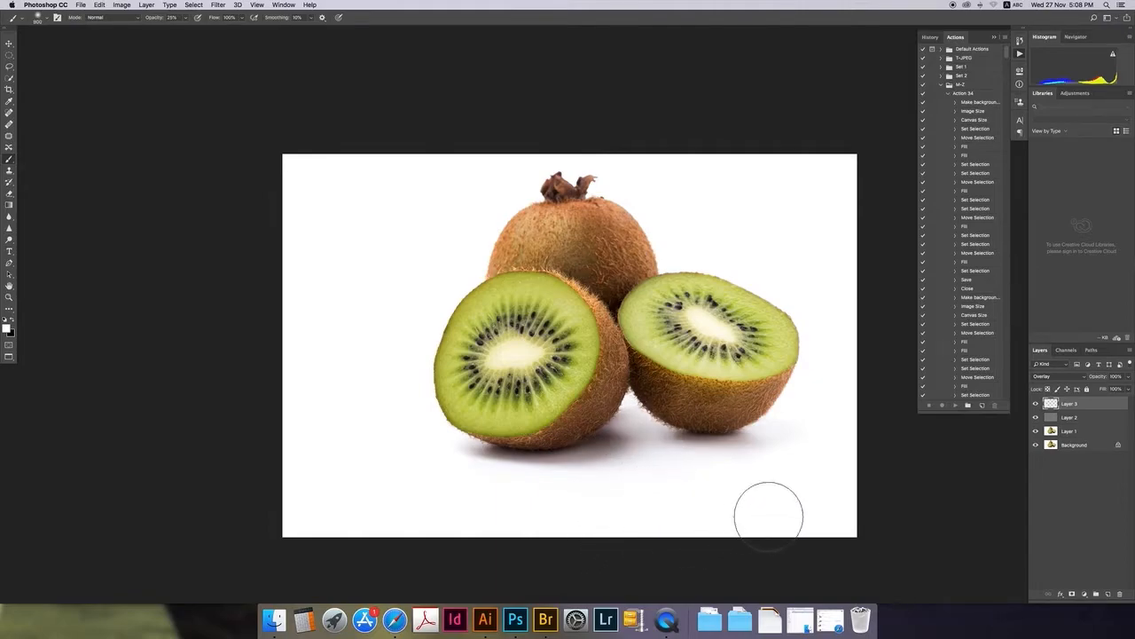
key(bracketright)
key(bracketright)
key(bracketright)
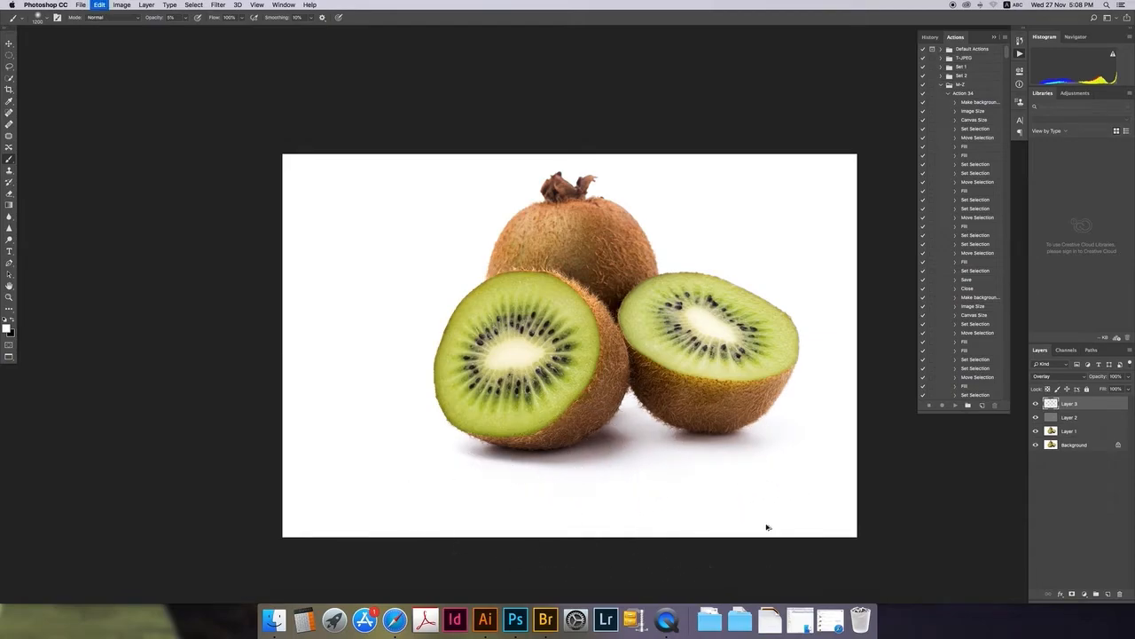
Stamp all visible layers into a new top layer and apply Unsharp Mask with Amount 20%, Radius 60 pixels and Threshold 0.
alt+super+click(628, 460)
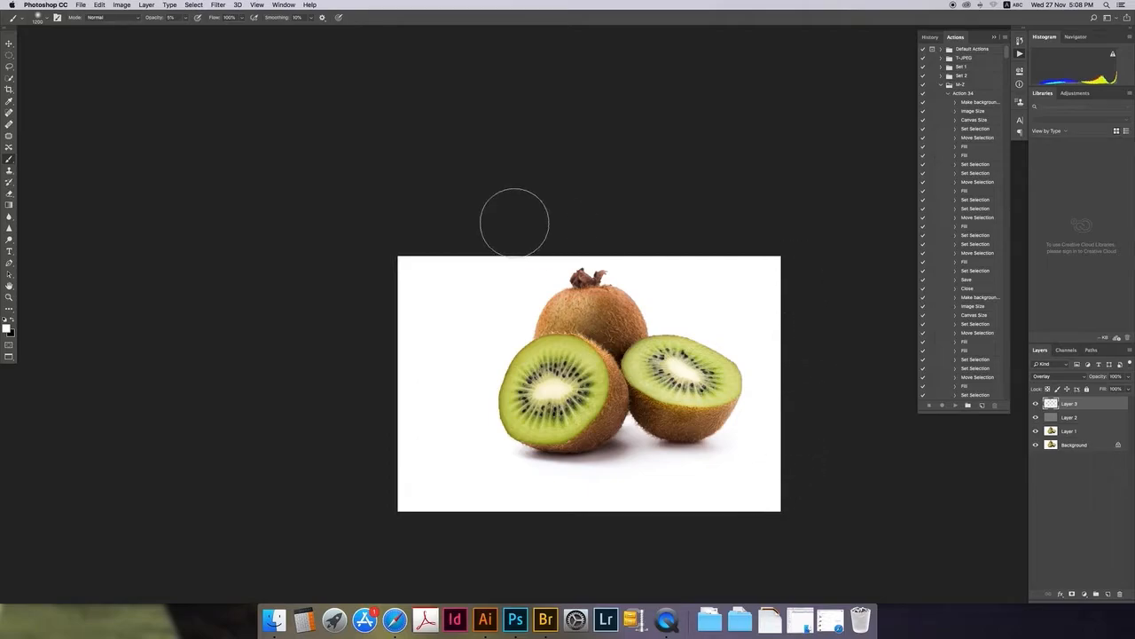
key(v)
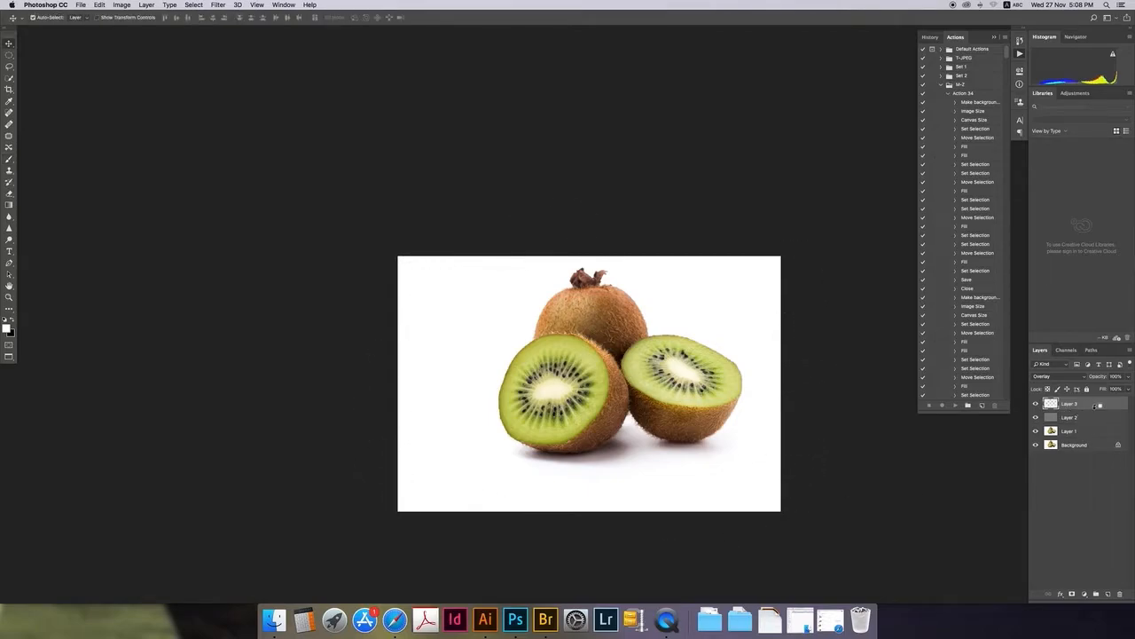
key(super+alt+shift+e)
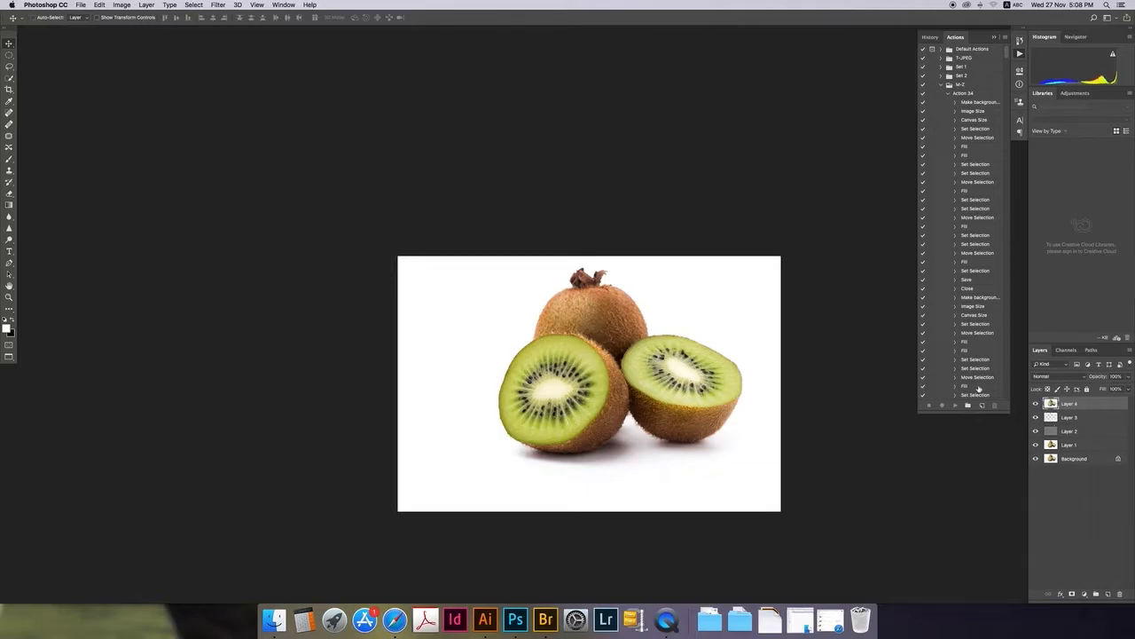
click(218, 4)
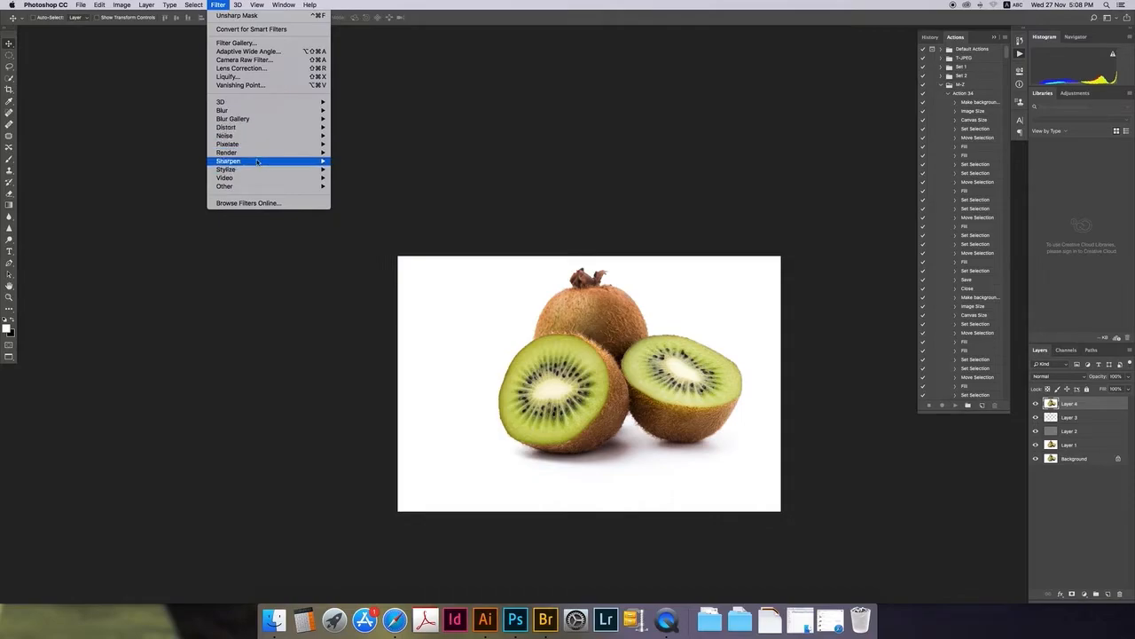
mouse_move(261, 161)
click(377, 204)
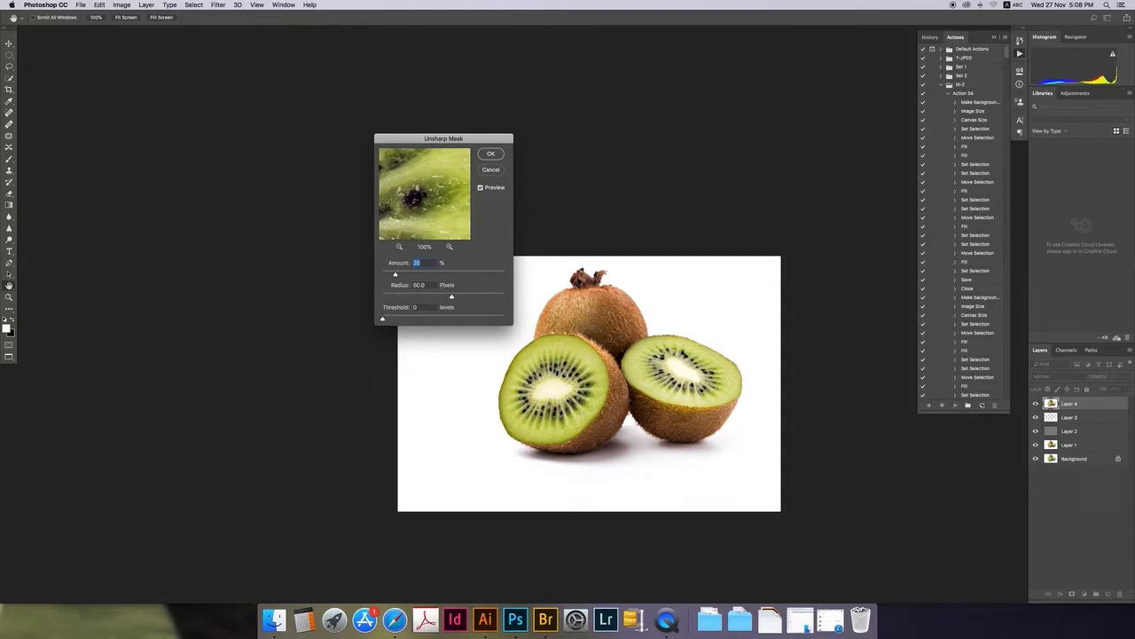
click(490, 155)
Toggle the sharpened layer's visibility to compare the kiwi details with and without the Unsharp Mask.
drag(608, 381, 665, 395)
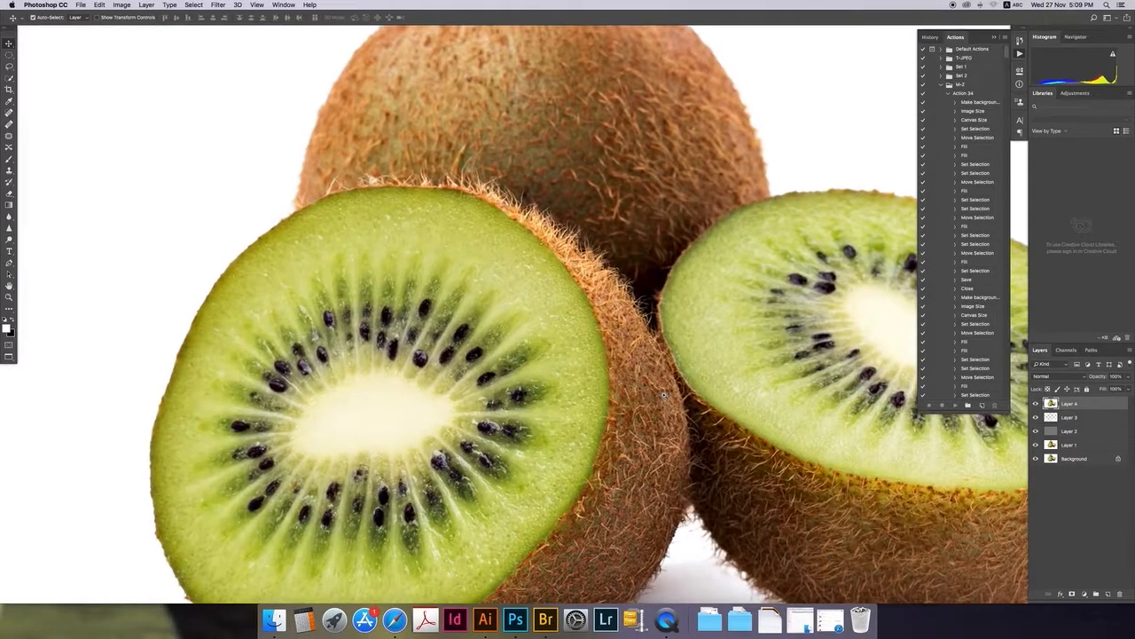
click(1038, 404)
click(1039, 406)
click(1039, 404)
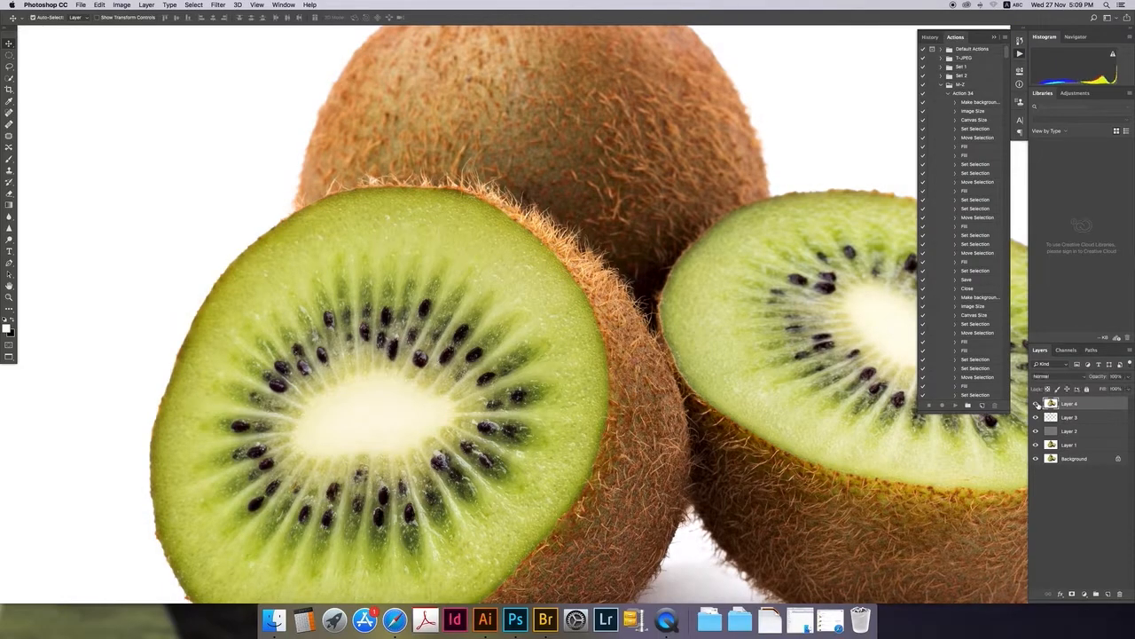
Convert all layers, from the sharpened one down to the Background, into a single Smart Object.
key(super+0)
key(super+minus)
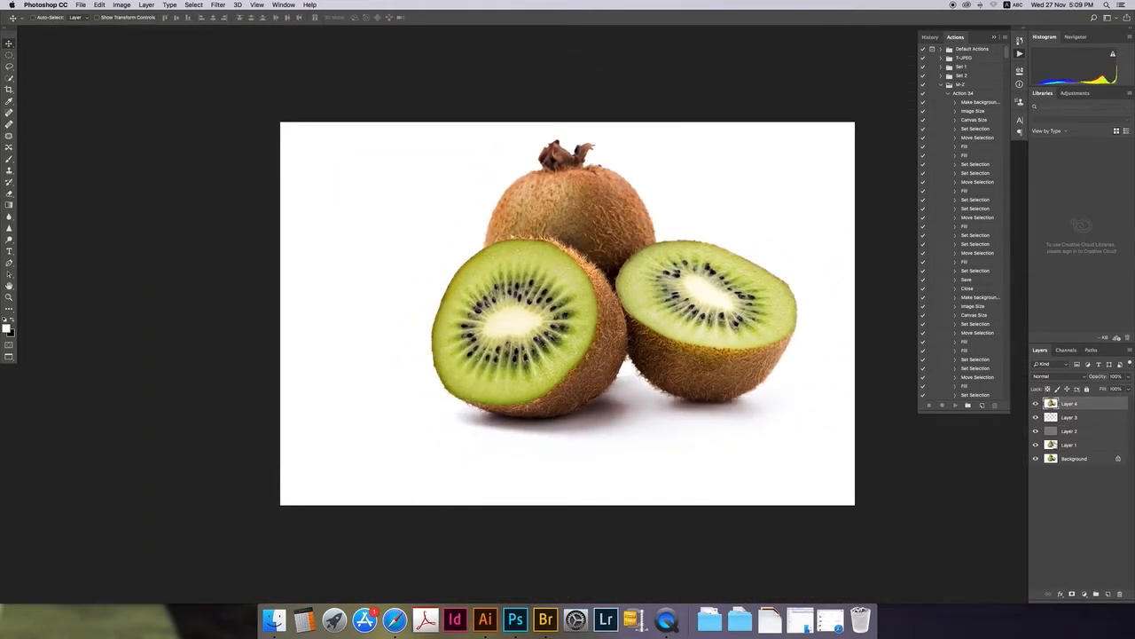
shift+click(1083, 460)
right_click(1090, 419)
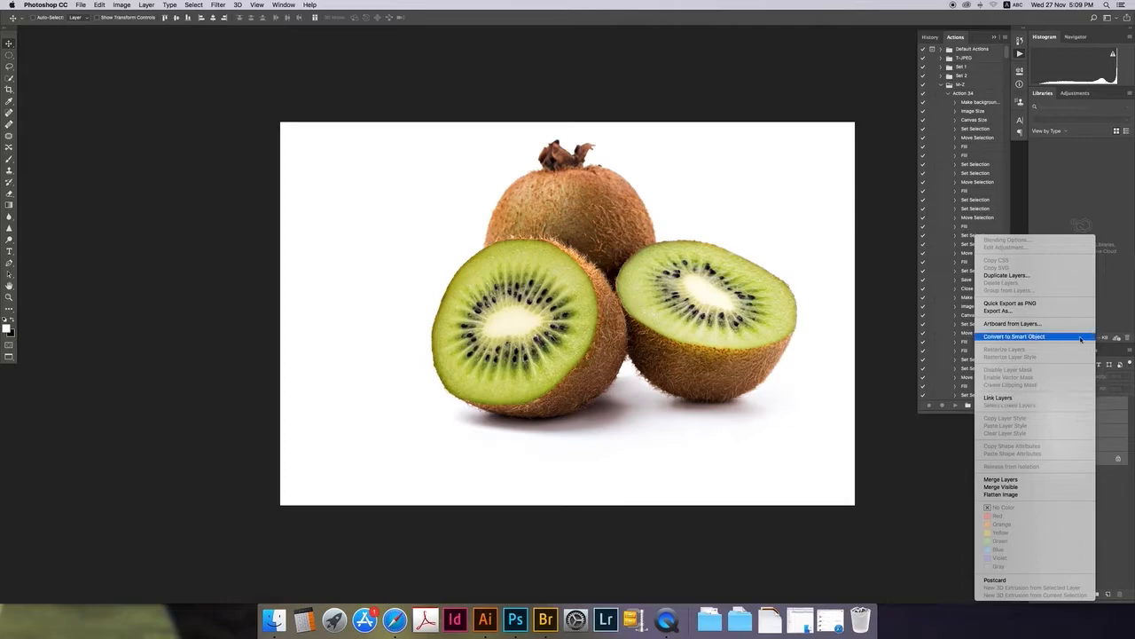
click(1081, 338)
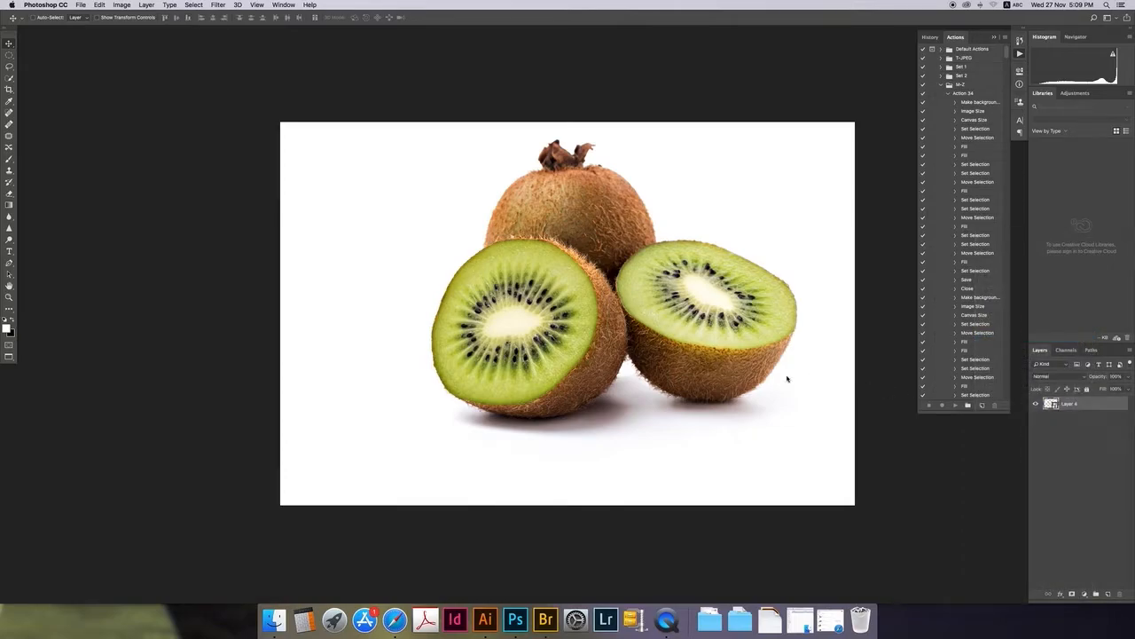
Scale the Smart Object up to about 113% and reposition it so the kiwis sit centred and fill more of the canvas.
key(super+minus)
key(super+t)
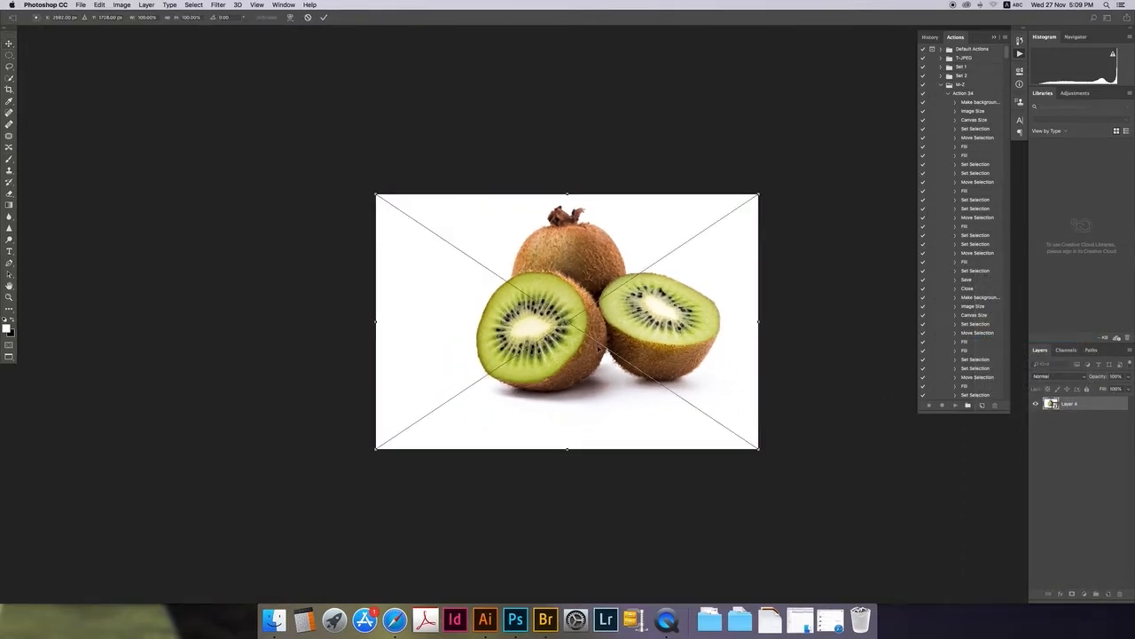
drag(378, 448, 320, 486)
drag(760, 488, 768, 492)
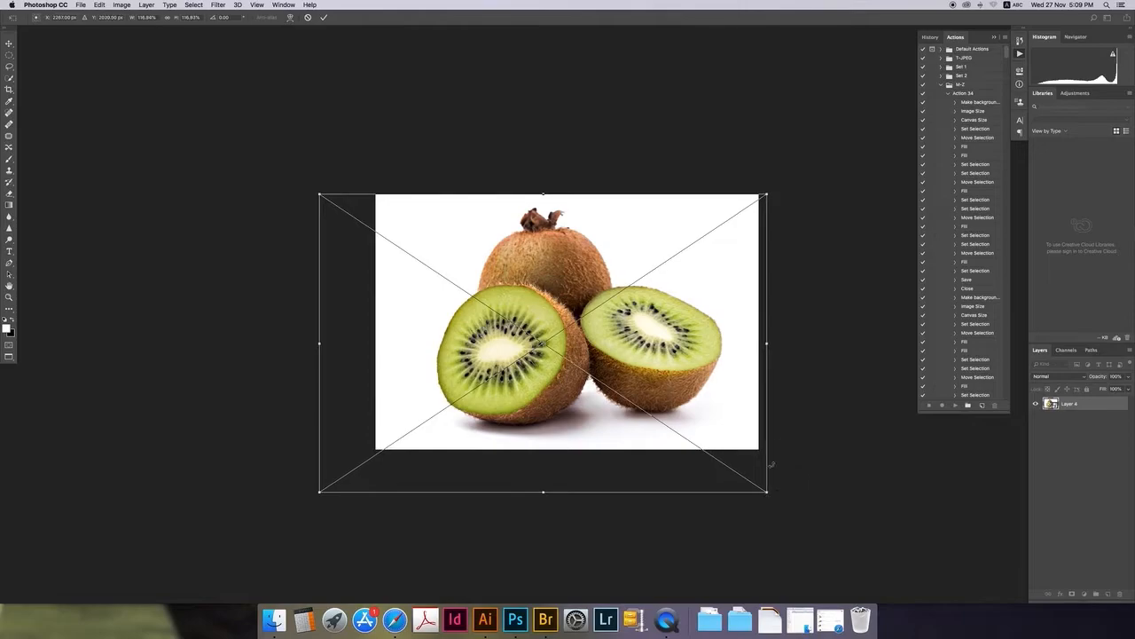
drag(768, 190, 759, 199)
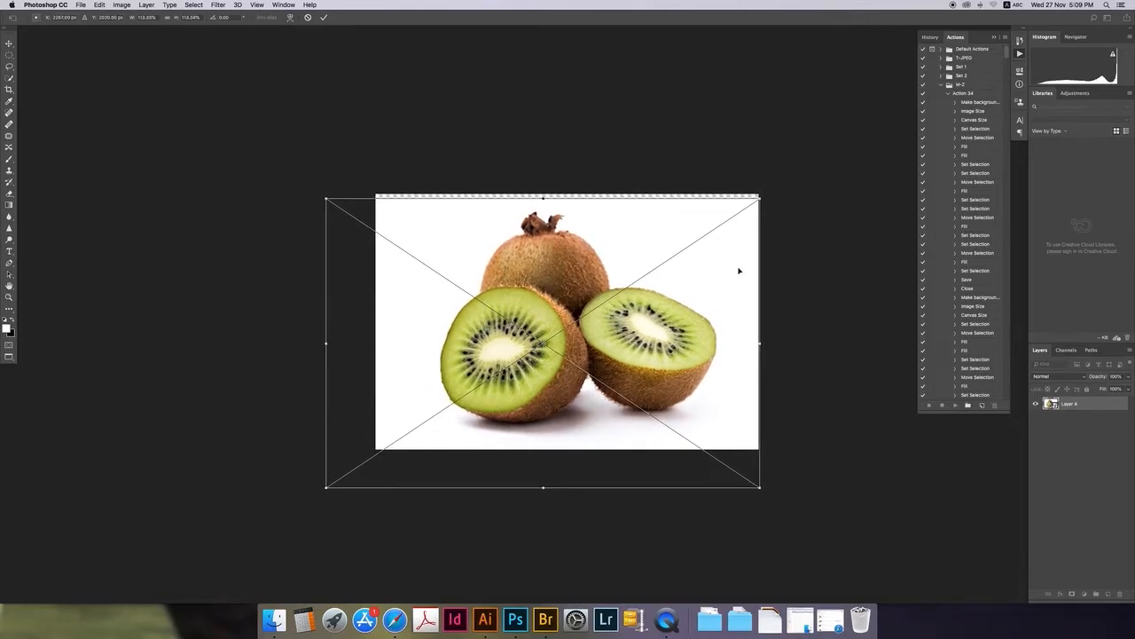
drag(739, 271, 740, 266)
key(Return)
Resize the image to 63 cm wide by 42 cm high at 300 pixels/inch.
key(super+alt+i)
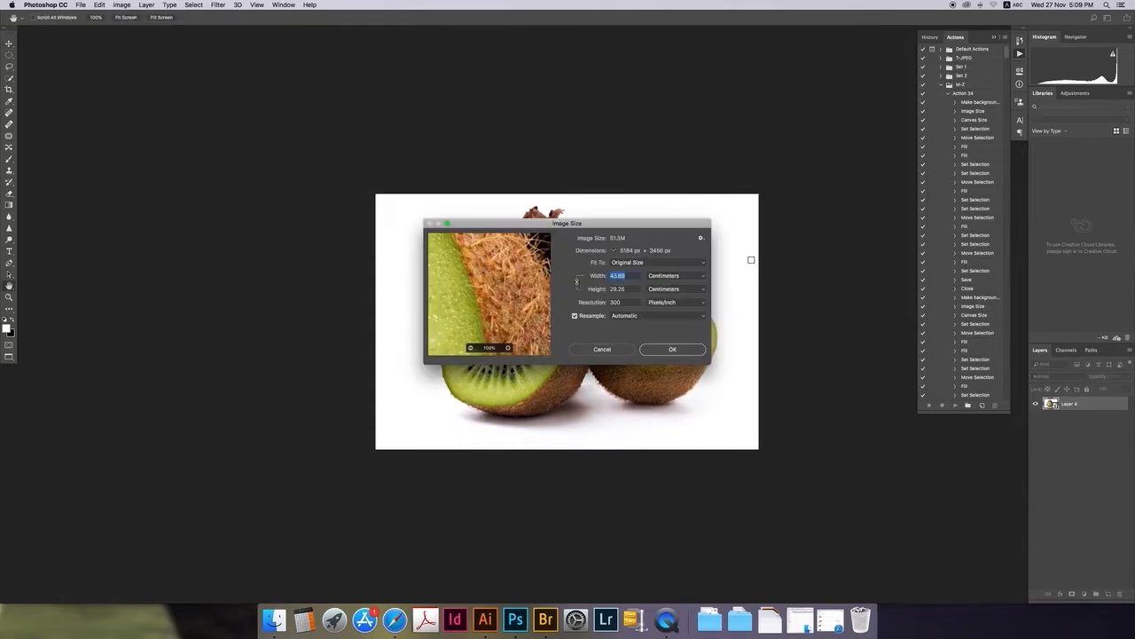
text(42)
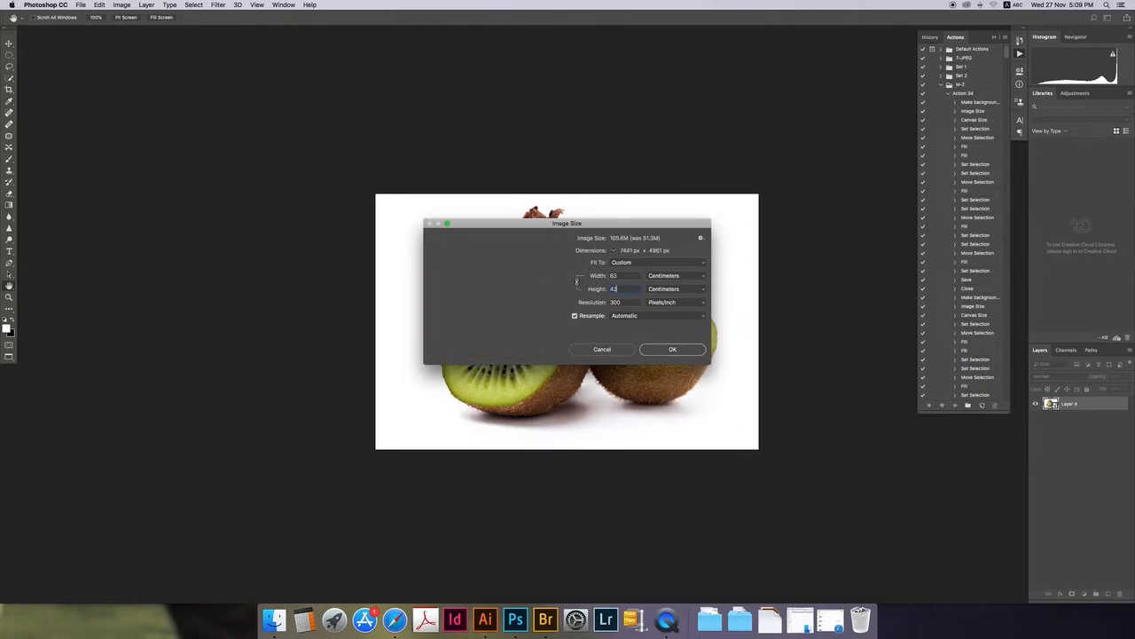
key(Return)
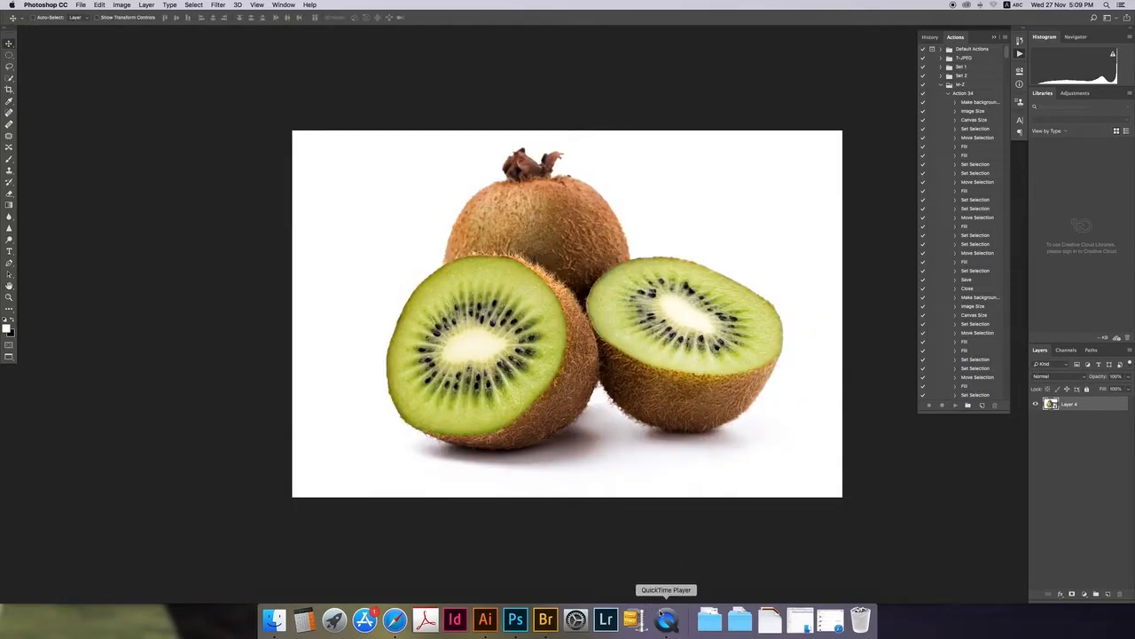
Inspect the retouched kiwis up close across the whole picture, including the skin, flesh, seeds and background, and review the full image.
drag(650, 459, 507, 278)
drag(403, 237, 556, 446)
drag(643, 159, 529, 237)
drag(630, 115, 264, 31)
drag(739, 406, 693, 165)
drag(406, 414, 431, 324)
drag(187, 263, 483, 339)
drag(531, 276, 588, 283)
key(super+minus)
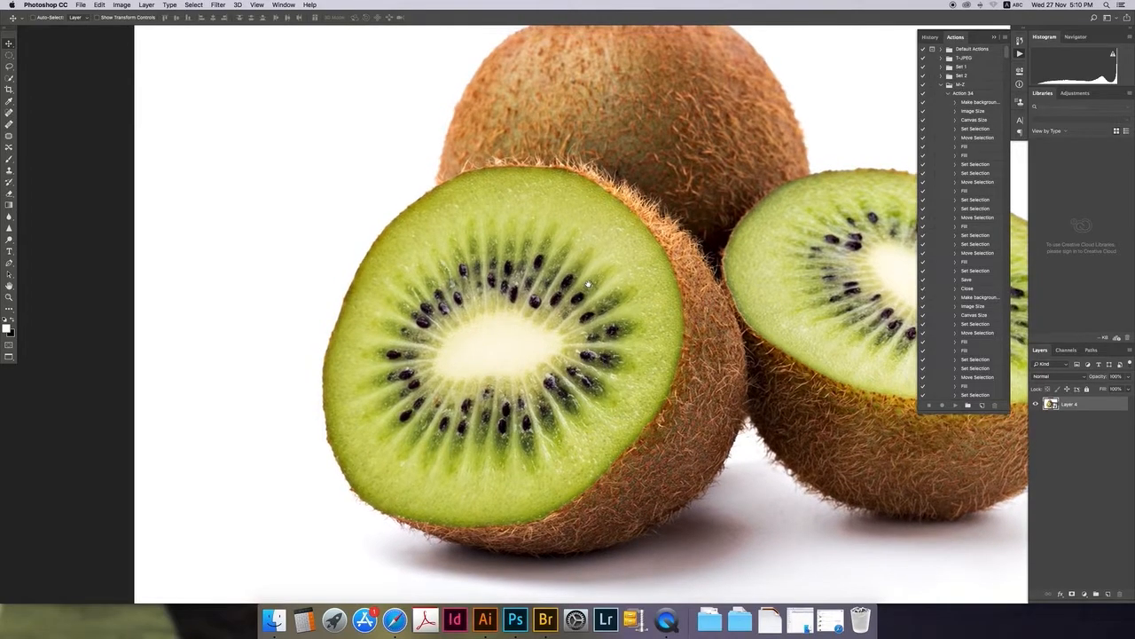
key(super+minus)
key(super+minus)
key(super+minus)
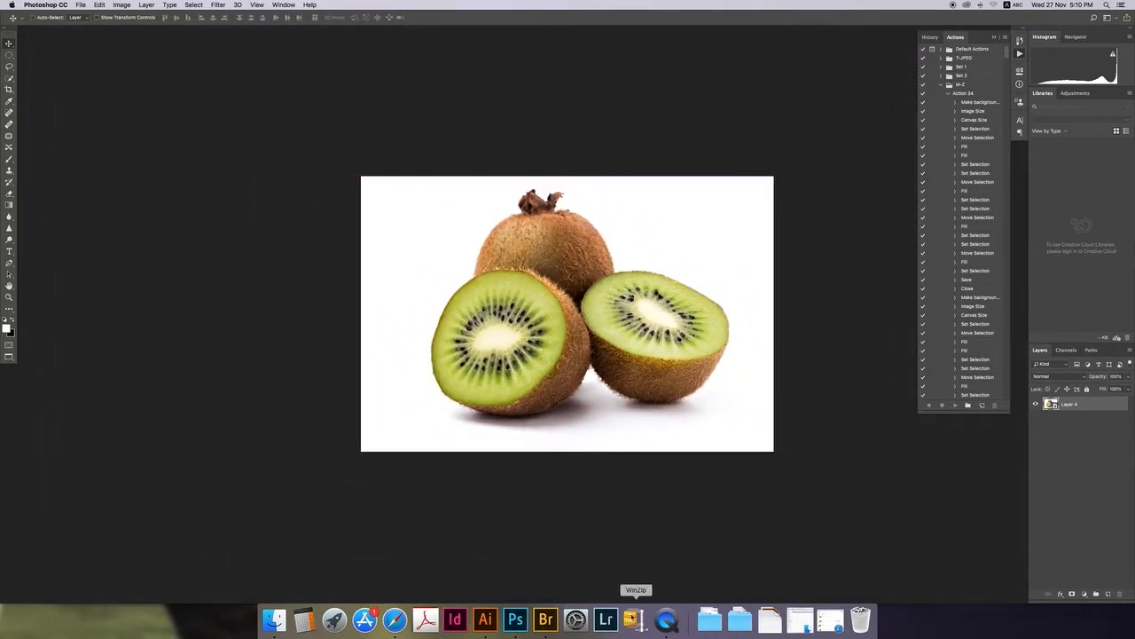
click(667, 618)
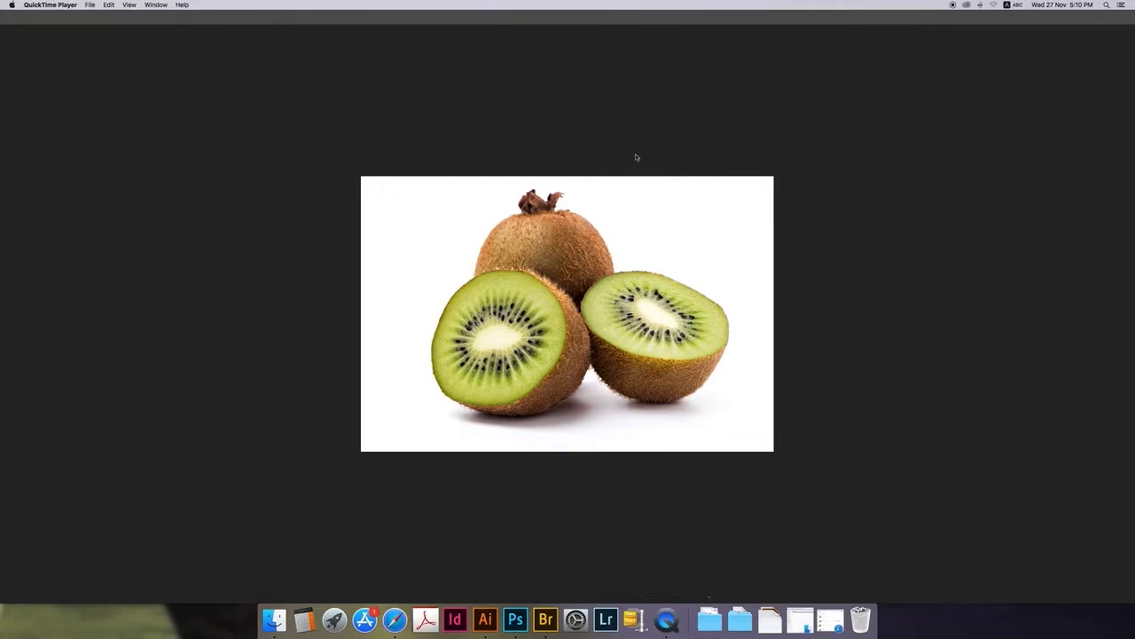